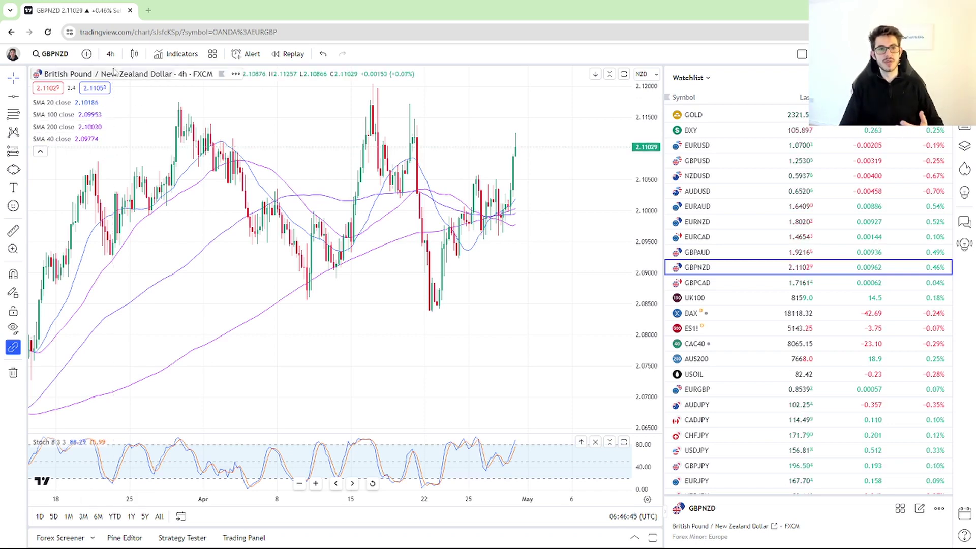
Step: Switch the British Pound / New Zealand Dollar chart to the 1-week interval and hide the watchlist
left_click(110, 54)
left_click(122, 377)
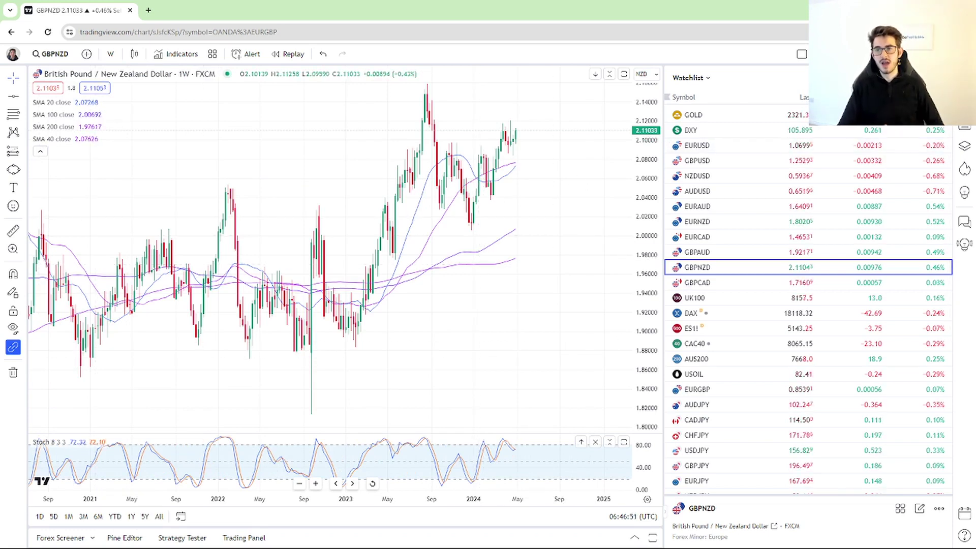
left_click(965, 77)
left_click_drag(872, 222, 799, 238)
scroll(780, 233, "up", 2)
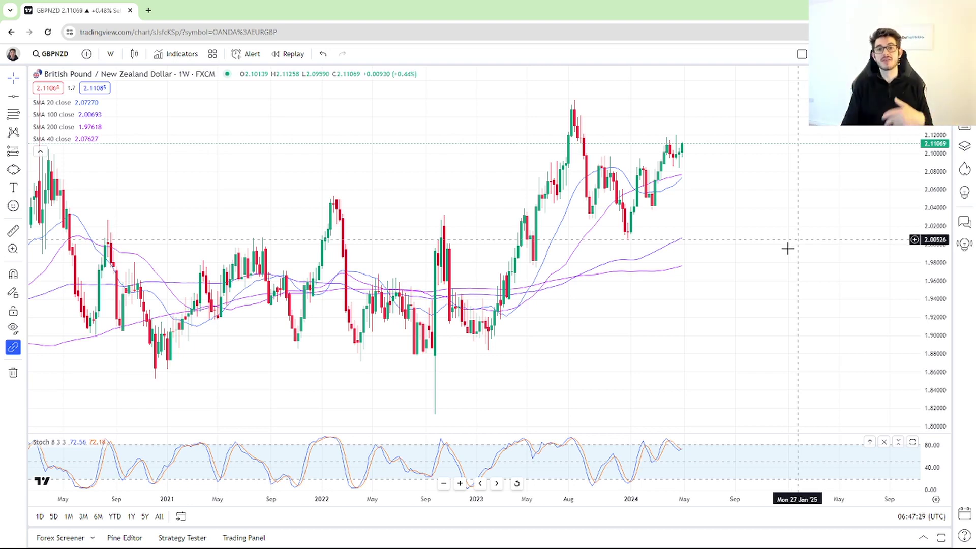
Step: View the chart on the 1-month and 1-day intervals and return it to the 1-week interval
left_click(110, 54)
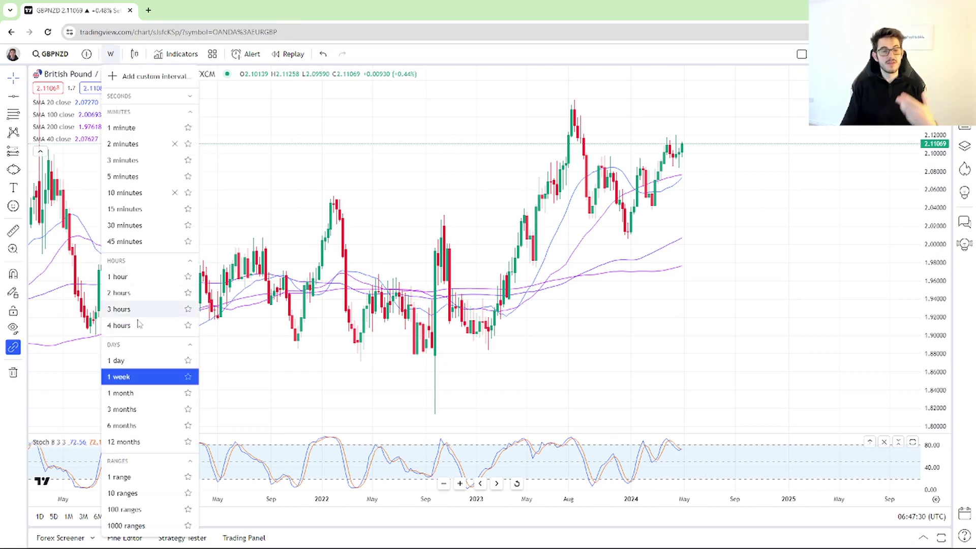
left_click(137, 393)
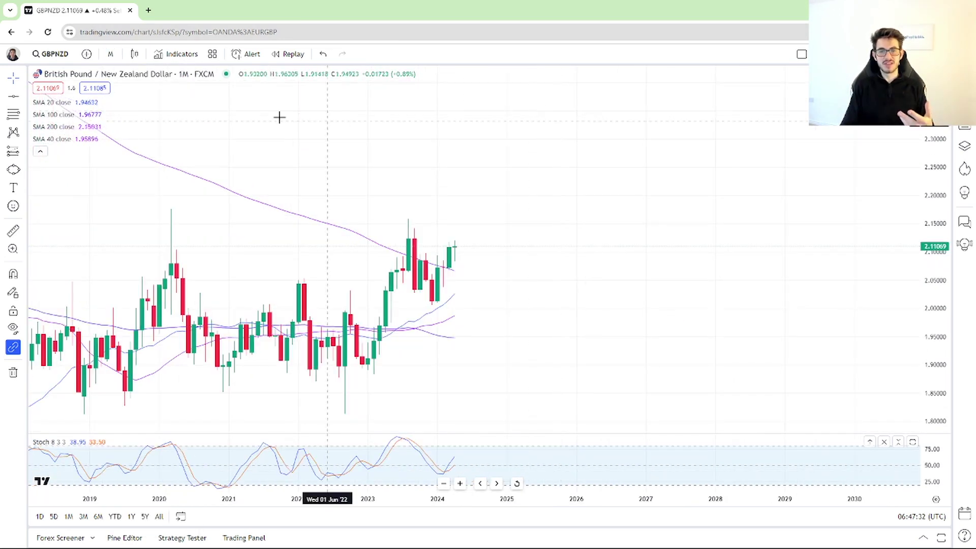
left_click(110, 53)
left_click(127, 361)
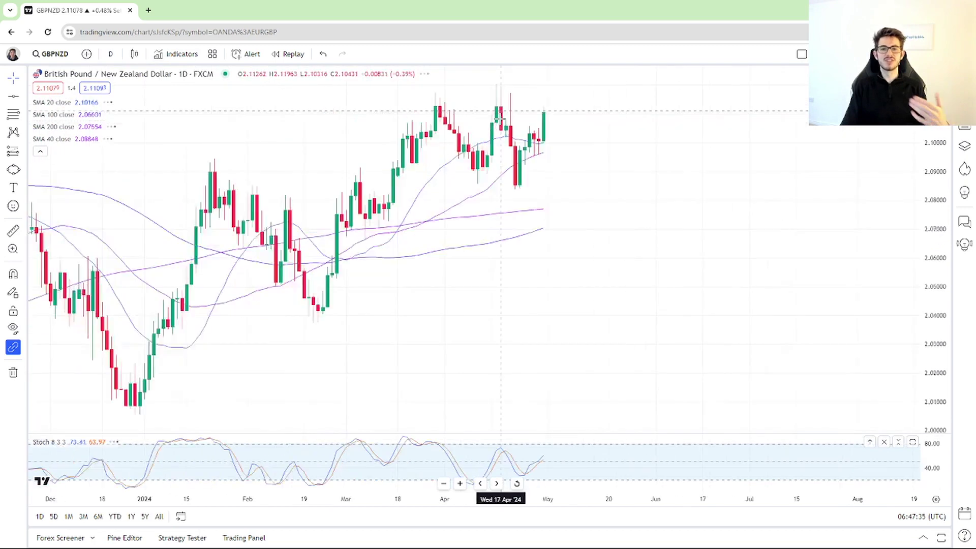
left_click(111, 54)
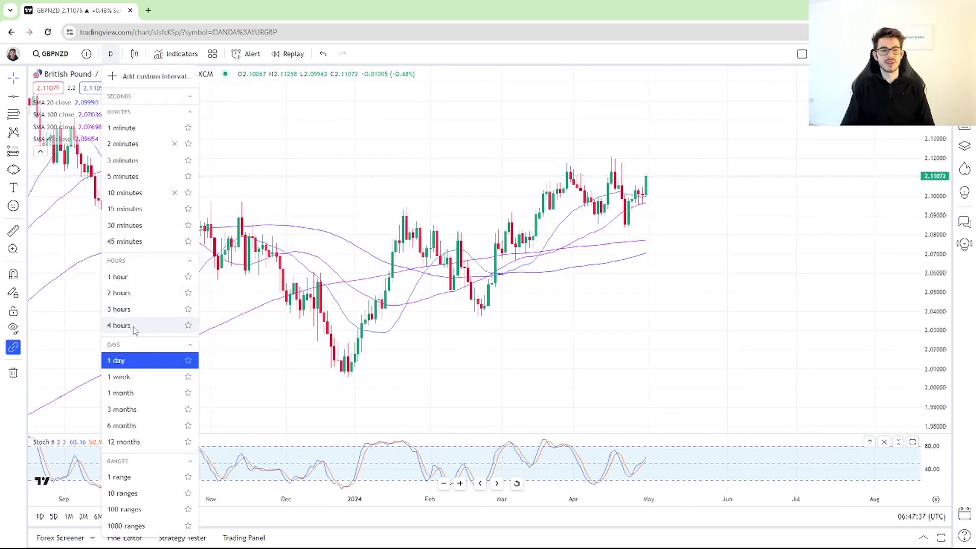
left_click(142, 378)
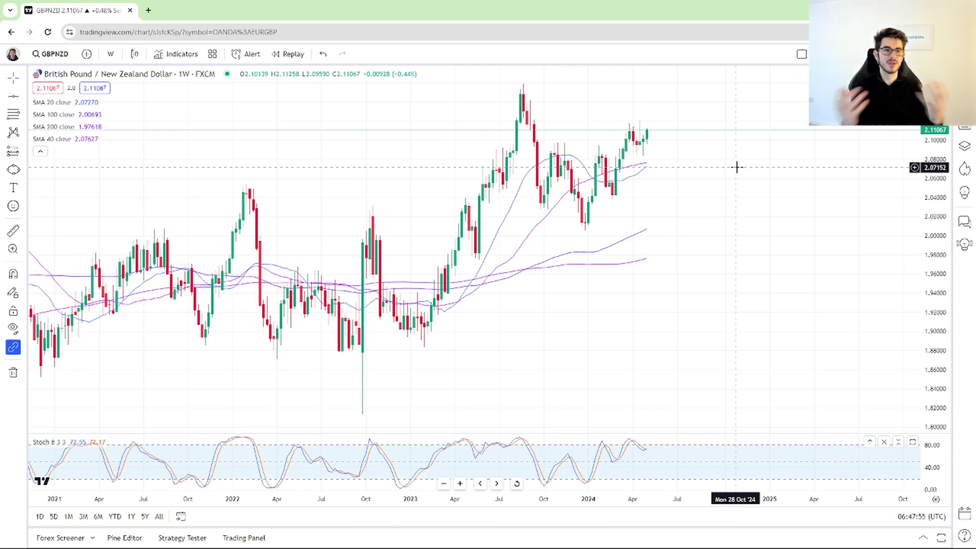
Step: Draw a flat, wide ellipse over the August 2023 price peak on the weekly chart
left_click(14, 169)
left_click(520, 95)
left_click(468, 100)
left_click_drag(520, 95, 524, 94)
left_click(558, 137)
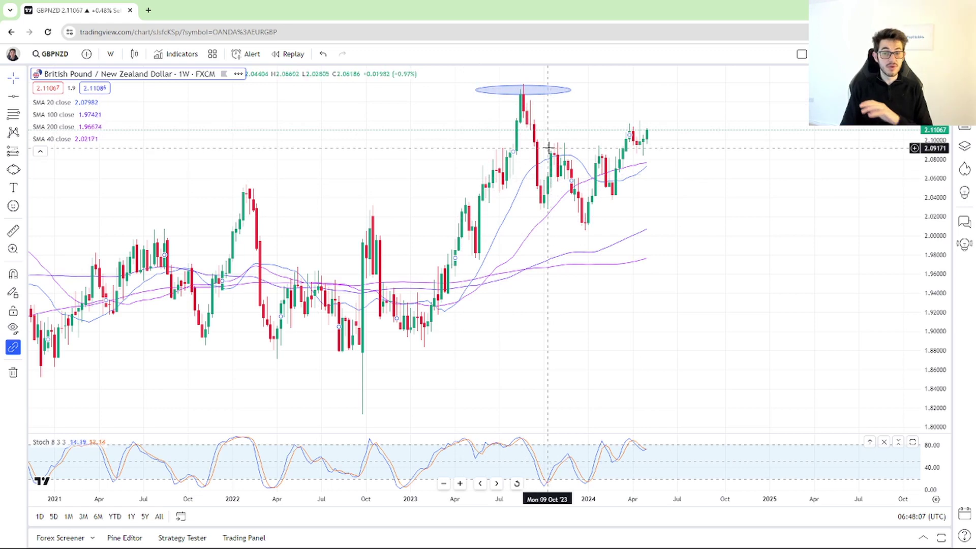
Step: Draw a descending trend line from above the August 2023 peak through the April 2024 highs to about December 2024
left_click(18, 98)
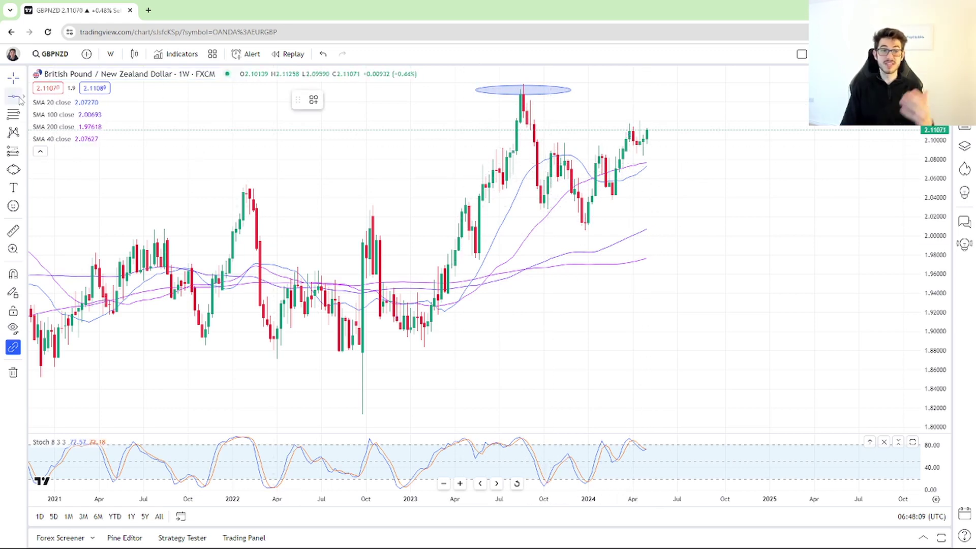
left_click(20, 99)
left_click(61, 108)
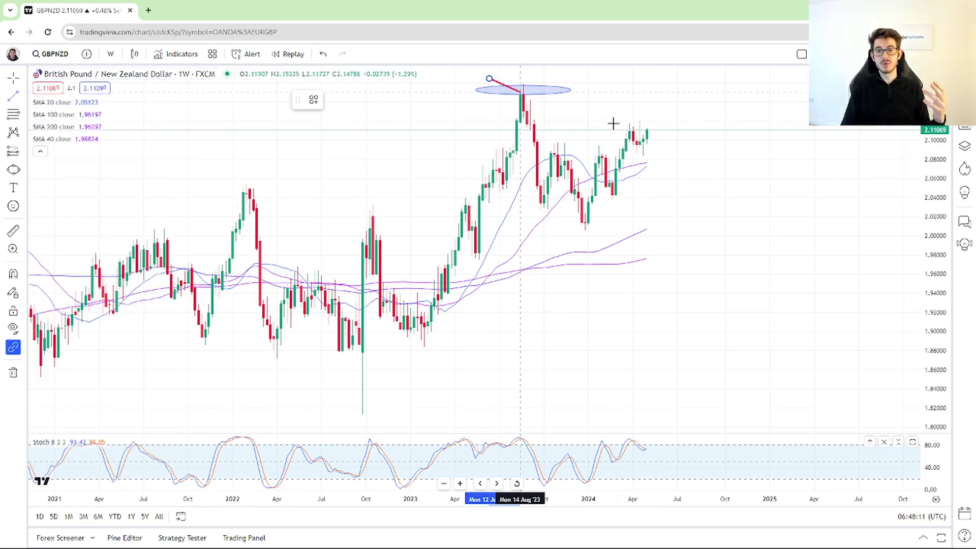
left_click(753, 161)
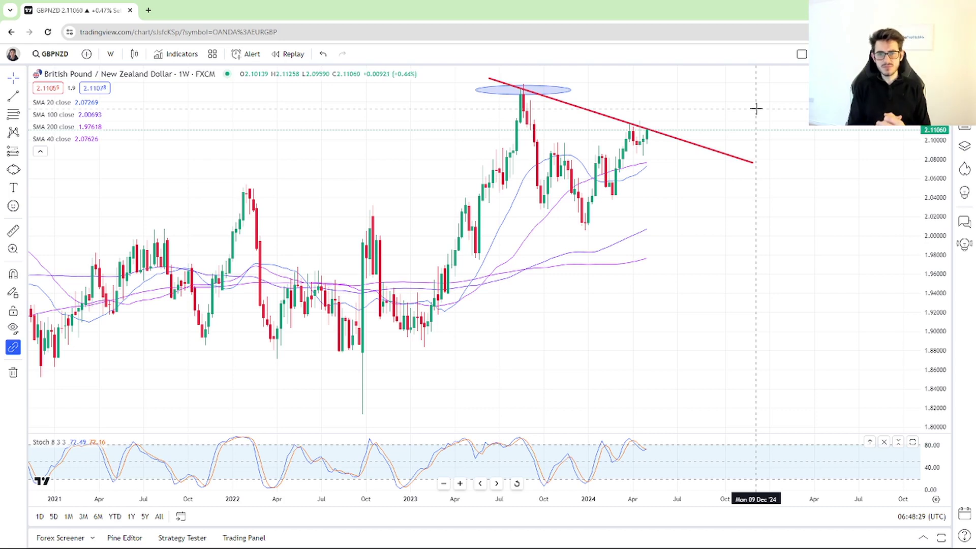
Step: Draw a smaller flat ellipse over the March–April 2024 highs where price meets the descending trend line
scroll(756, 108, "up", 3)
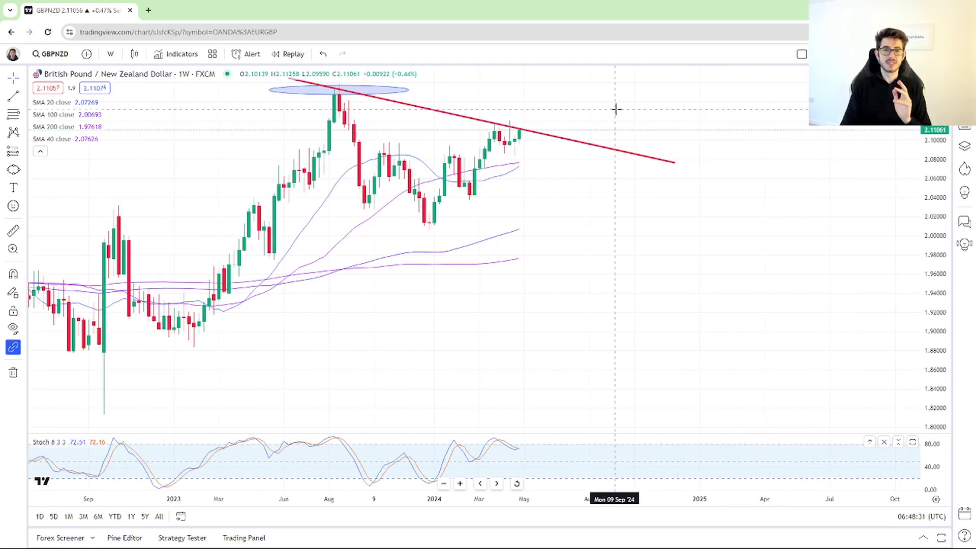
scroll(614, 112, "down", 3)
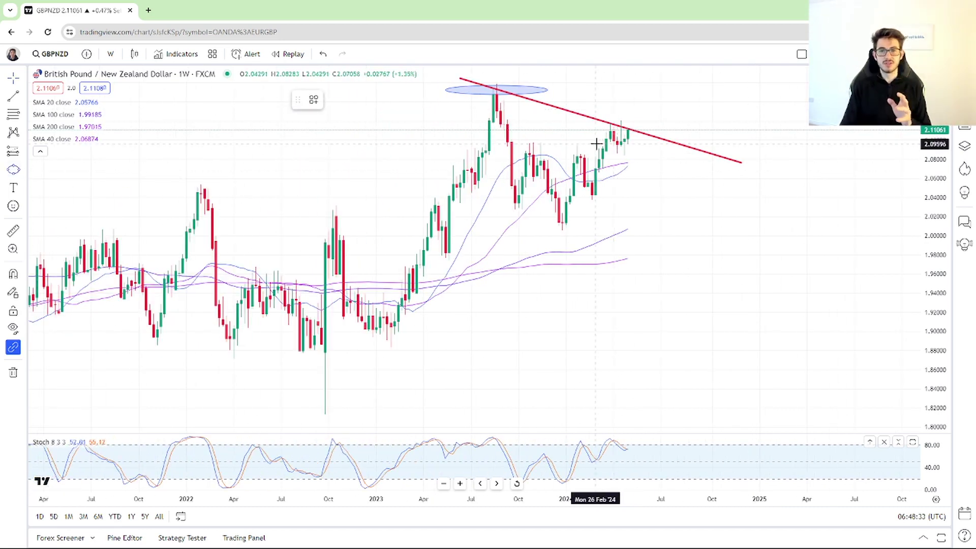
left_click(621, 132)
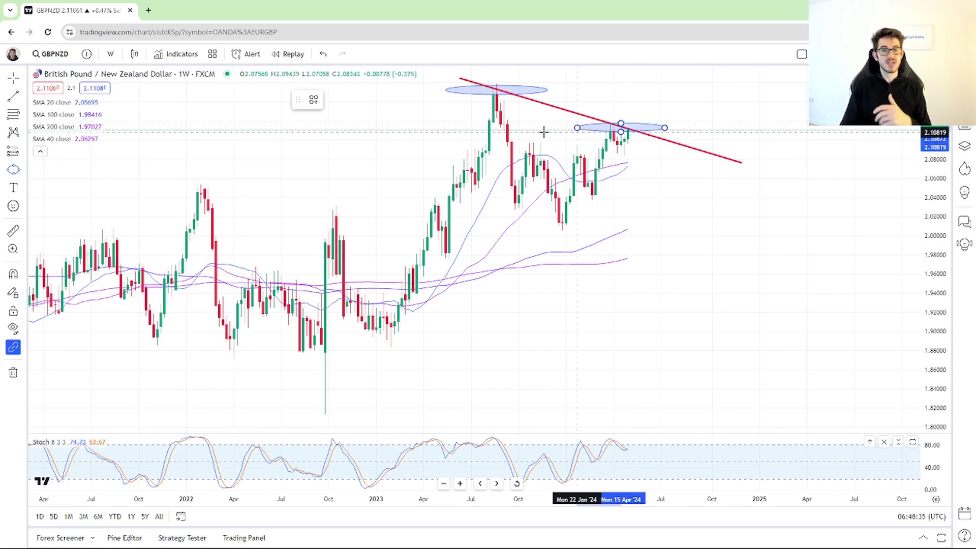
left_click(588, 127)
left_click(696, 133)
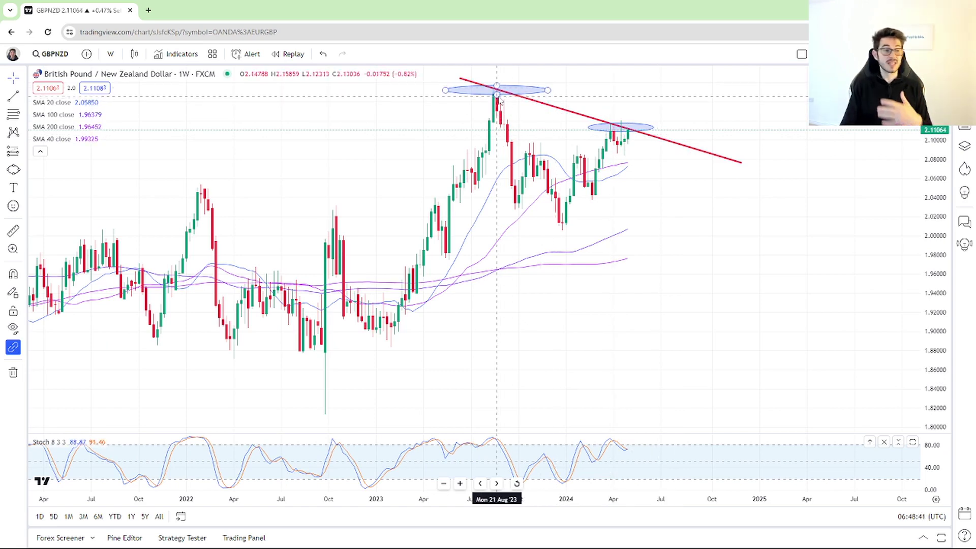
Step: Remove all drawings from the weekly chart
right_click(646, 100)
mouse_move(715, 293)
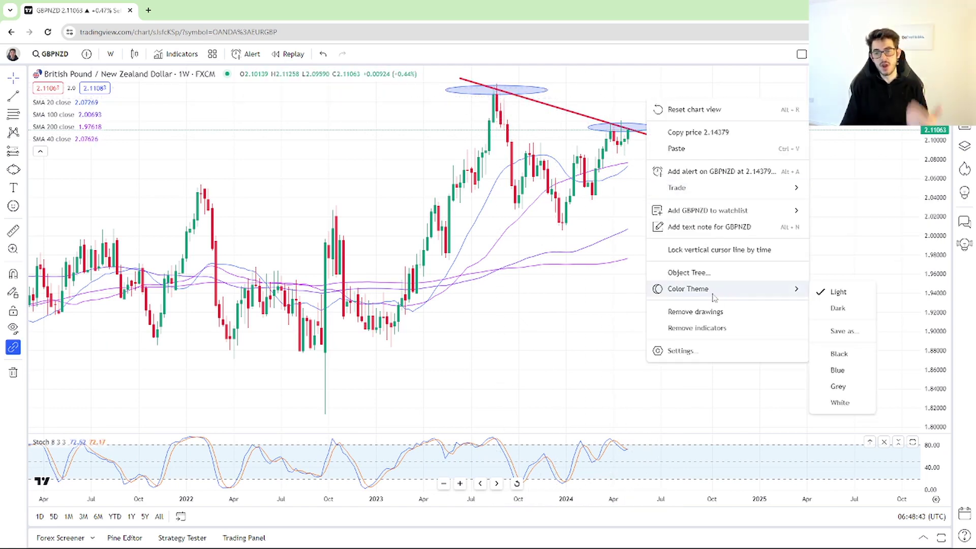
left_click(709, 311)
scroll(736, 273, "left", 2)
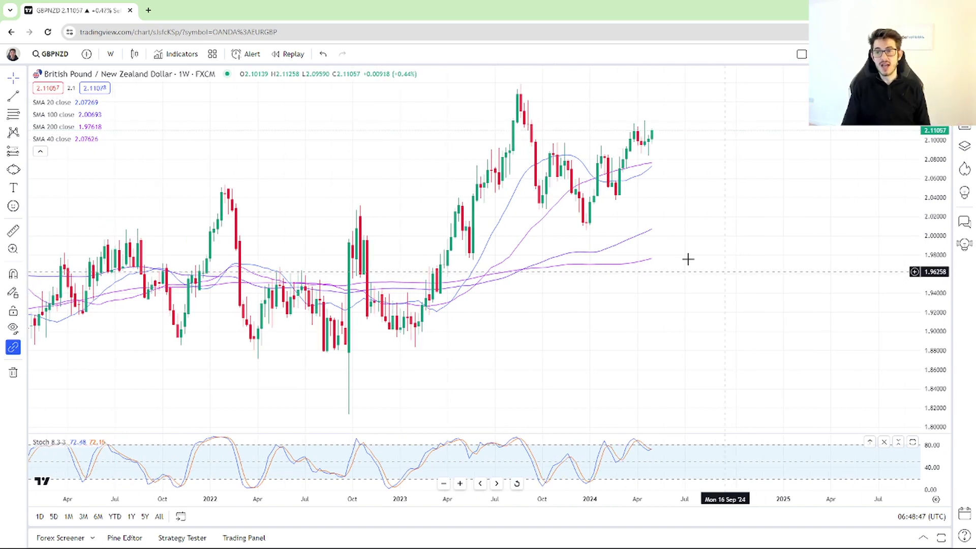
scroll(619, 205, "up", 5)
left_click_drag(573, 157, 670, 176)
scroll(610, 138, "down", 3)
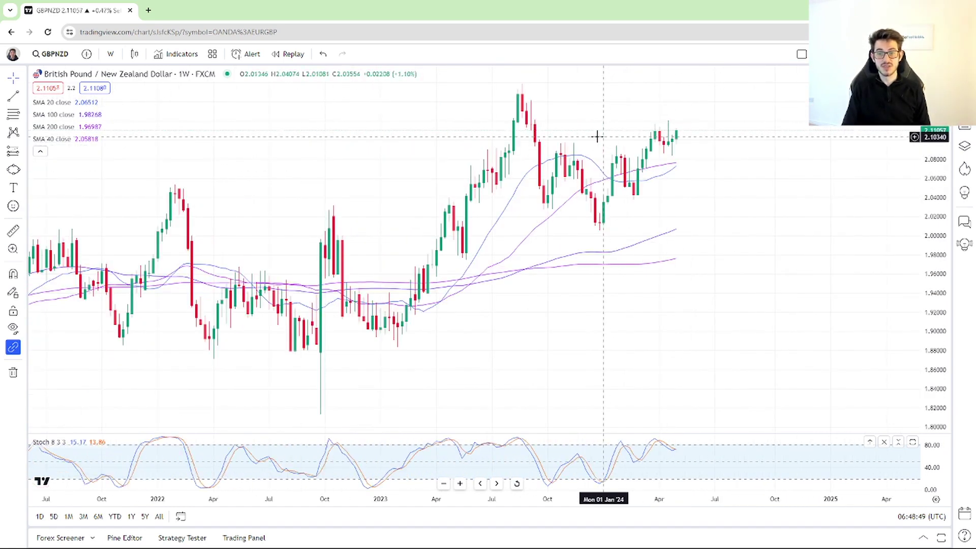
scroll(610, 136, "right", 2)
scroll(680, 179, "right", 2)
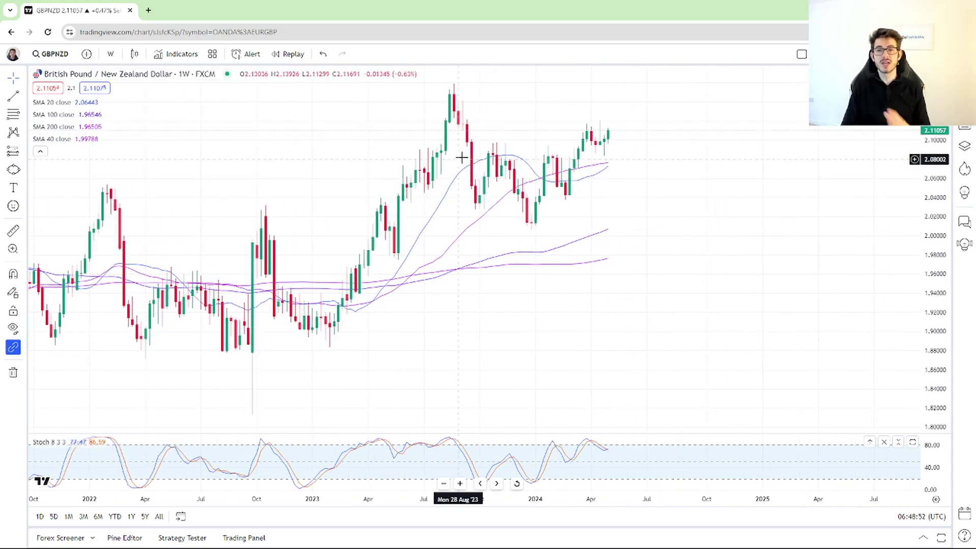
Step: Switch the chart to the 15-minute interval and review the price action over late April
left_click(111, 54)
left_click(121, 209)
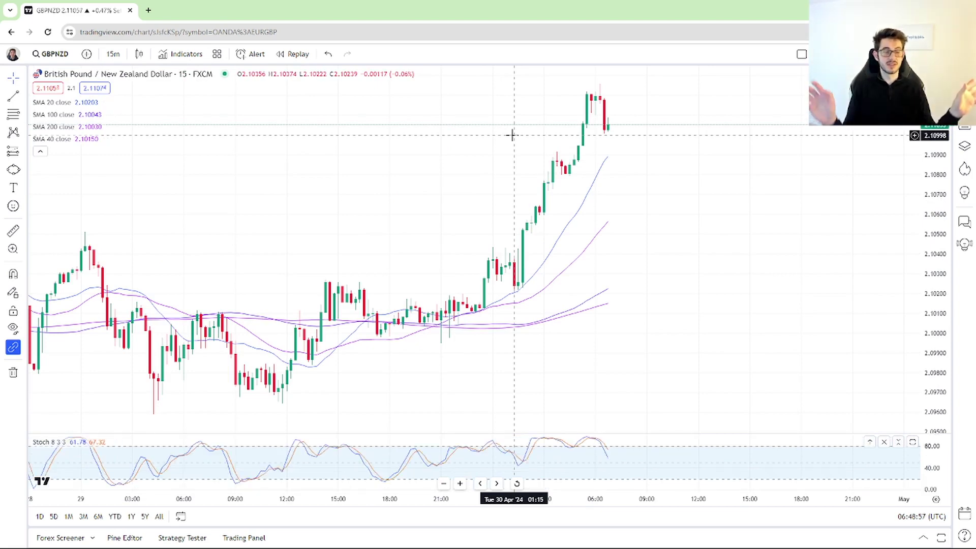
scroll(505, 134, "down", 5)
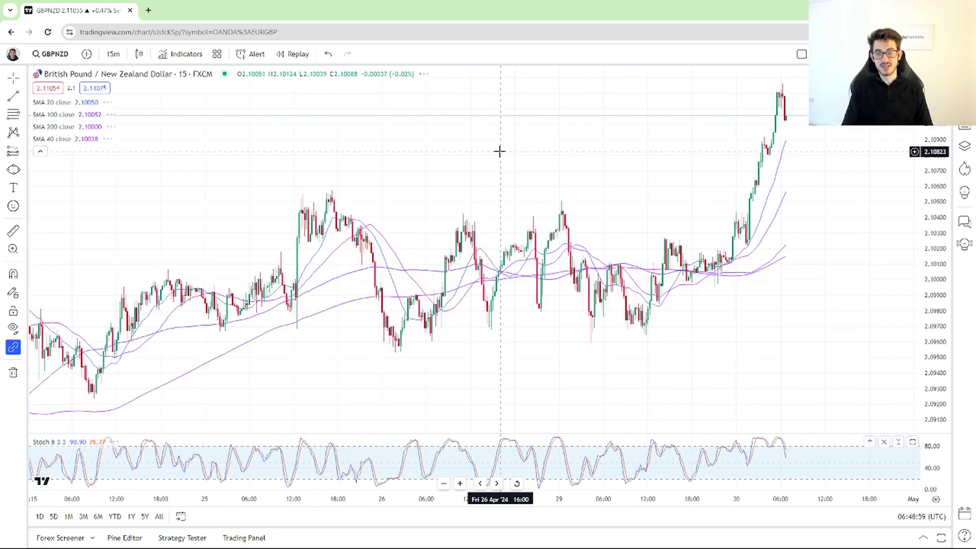
scroll(671, 184, "down", 5)
scroll(594, 185, "up", 3)
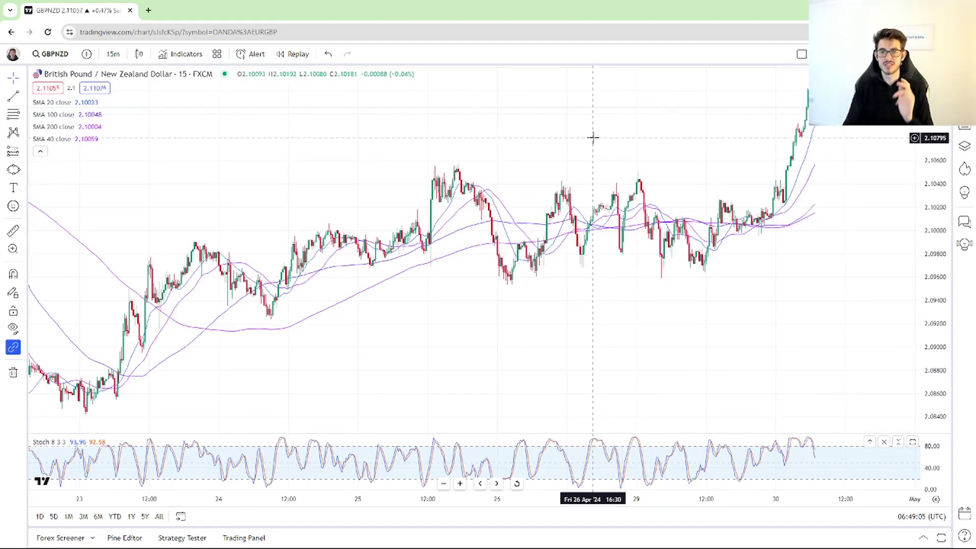
Step: Draw a long, flat ellipse just above the 2.10900 level across the 15-minute candles
scroll(593, 137, "up", 3)
left_click(14, 170)
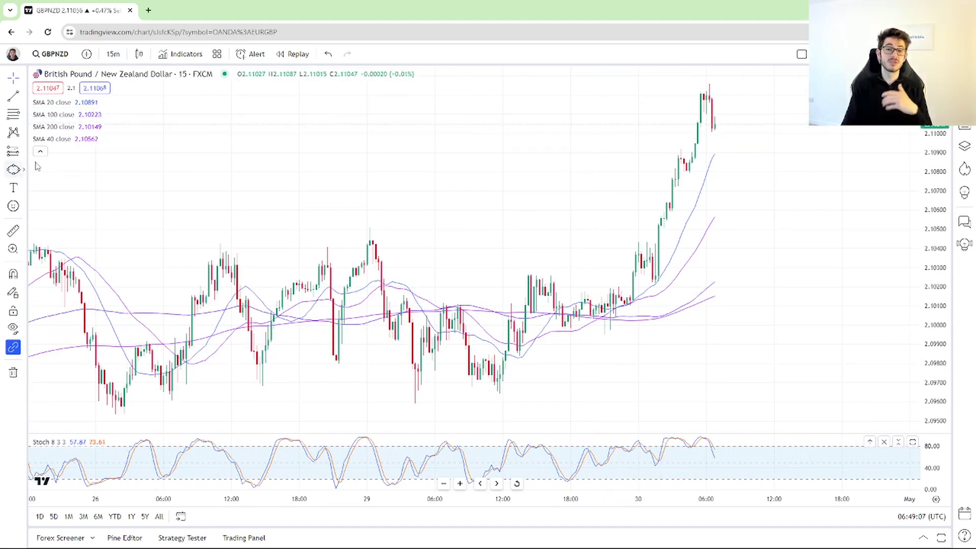
left_click(680, 152)
left_click(389, 154)
left_click_drag(710, 172, 615, 172)
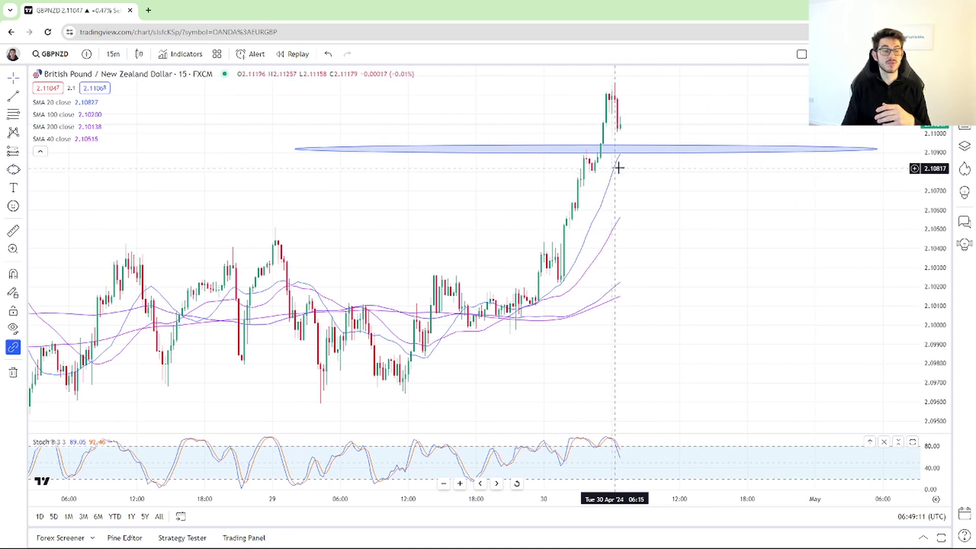
scroll(747, 192, "down", 3)
left_click_drag(767, 181, 712, 181)
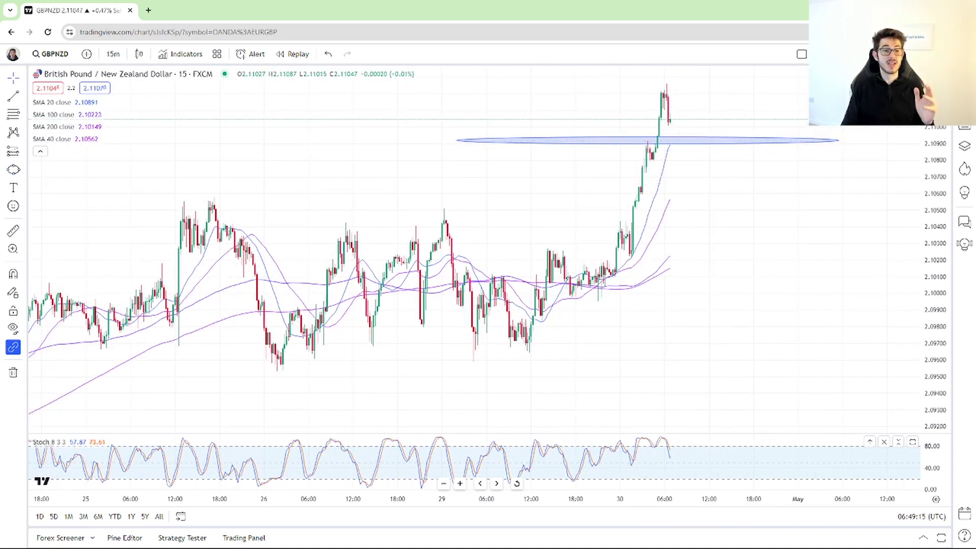
Step: Add an arrow marker rising from the ellipse just after the latest 15-minute candles
left_click(24, 172)
left_click(79, 263)
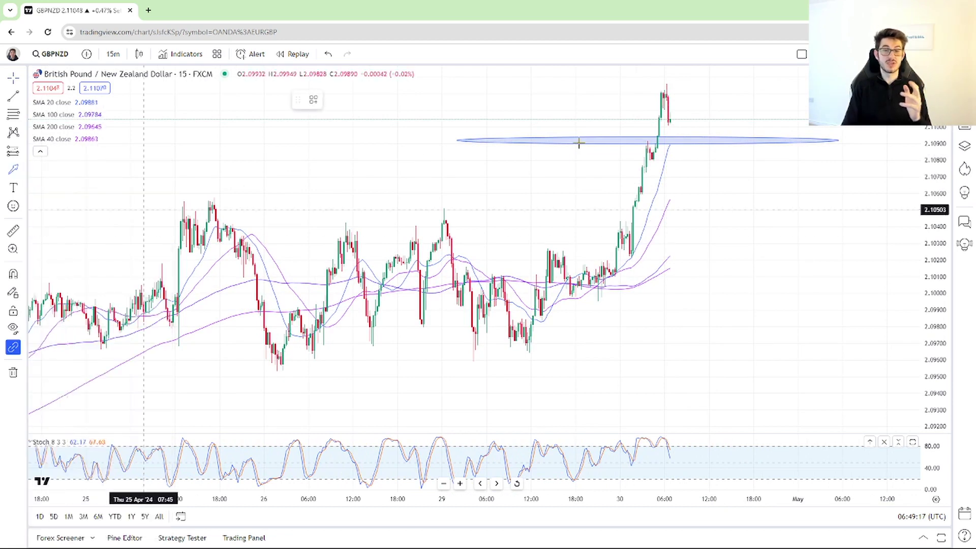
left_click_drag(680, 141, 697, 105)
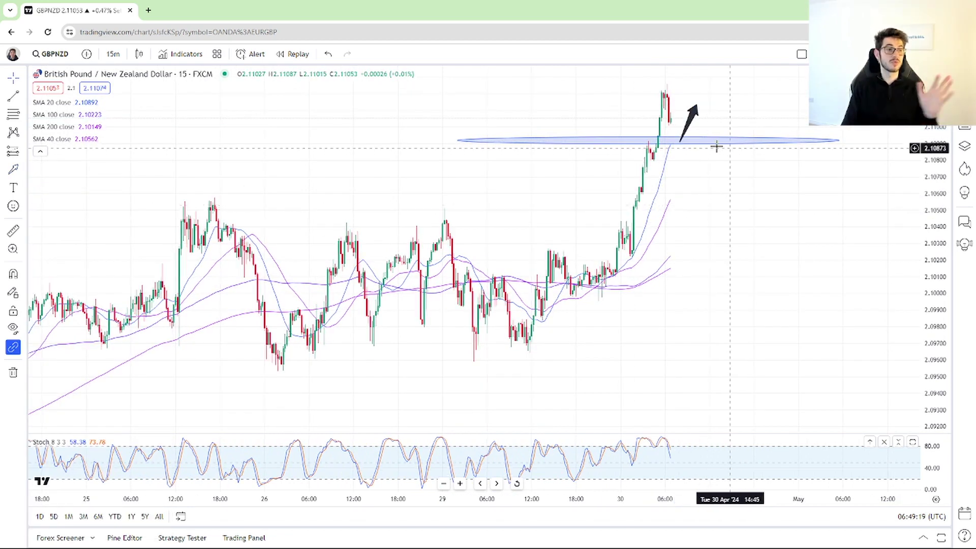
Step: Return the chart to the 1-week interval and remove all drawings
left_click(113, 54)
left_click(146, 379)
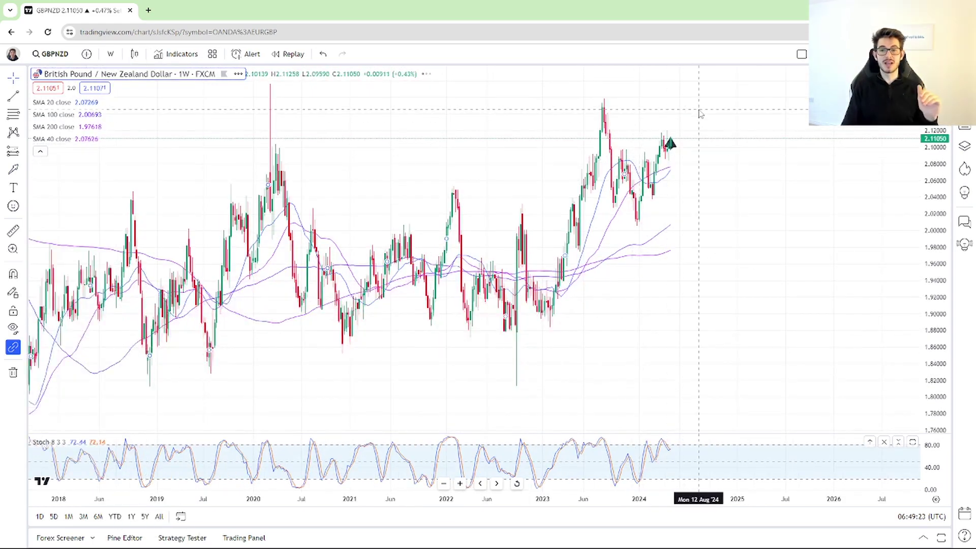
right_click(694, 60)
left_click(728, 321)
scroll(647, 268, "up", 8)
left_click_drag(476, 203, 969, 198)
scroll(660, 189, "up", 3)
scroll(657, 185, "down", 4)
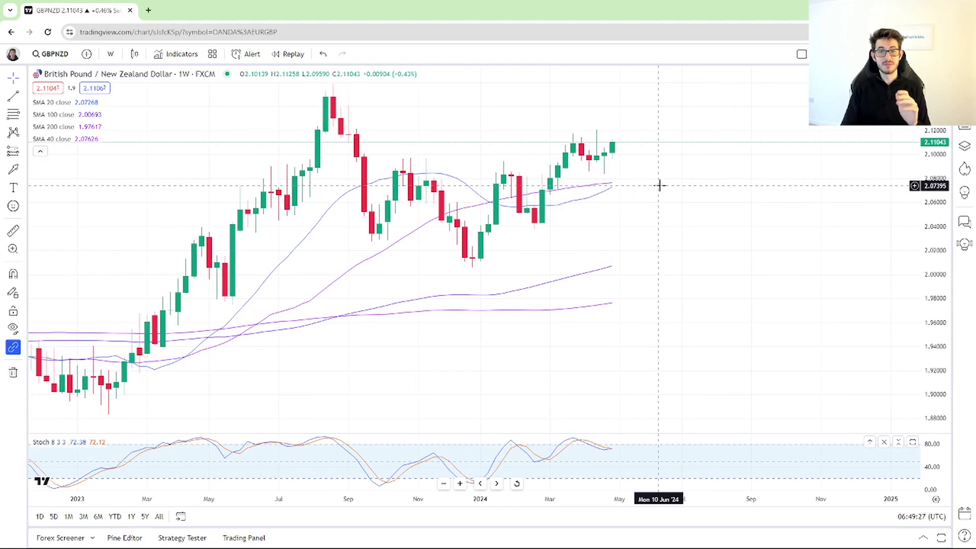
left_click_drag(741, 122, 708, 123)
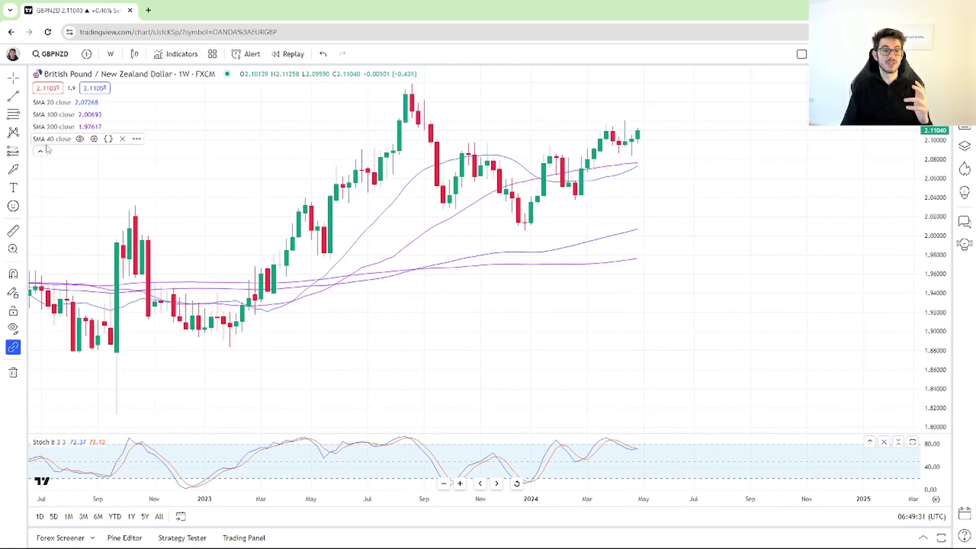
Step: Draw a wide, flat ellipse over the March–April 2024 highs, between about 2.107 and 2.118
left_click(24, 169)
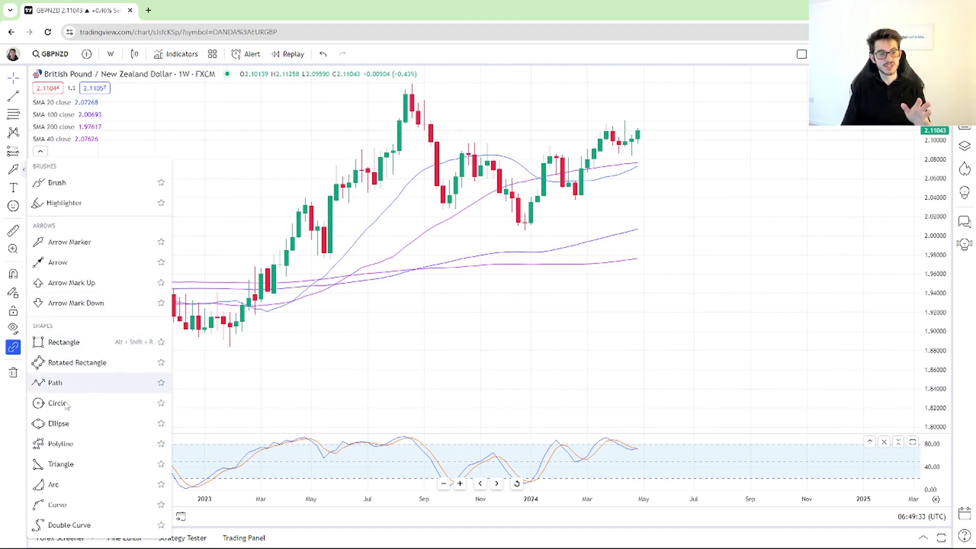
left_click(68, 423)
scroll(572, 124, "up", 4)
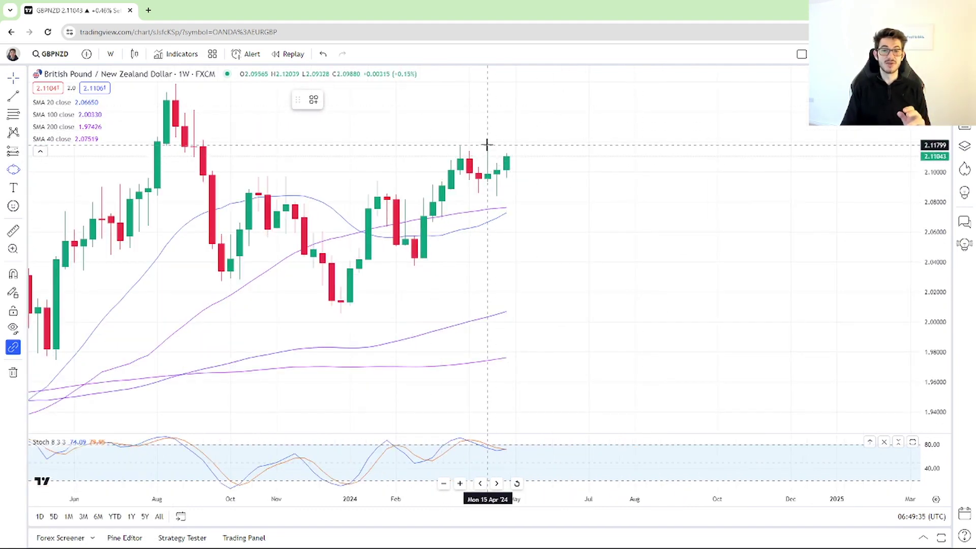
left_click(359, 157)
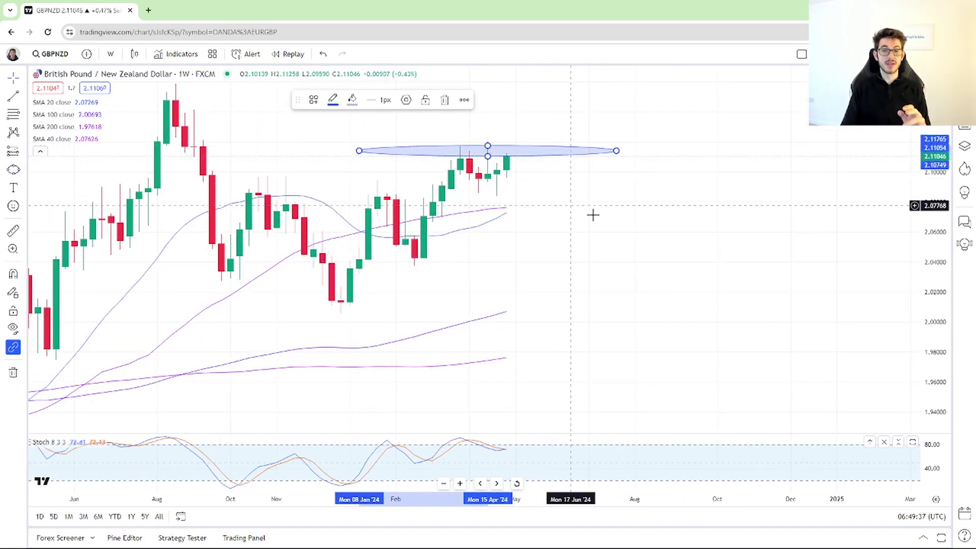
left_click_drag(602, 213, 643, 209)
left_click(522, 158)
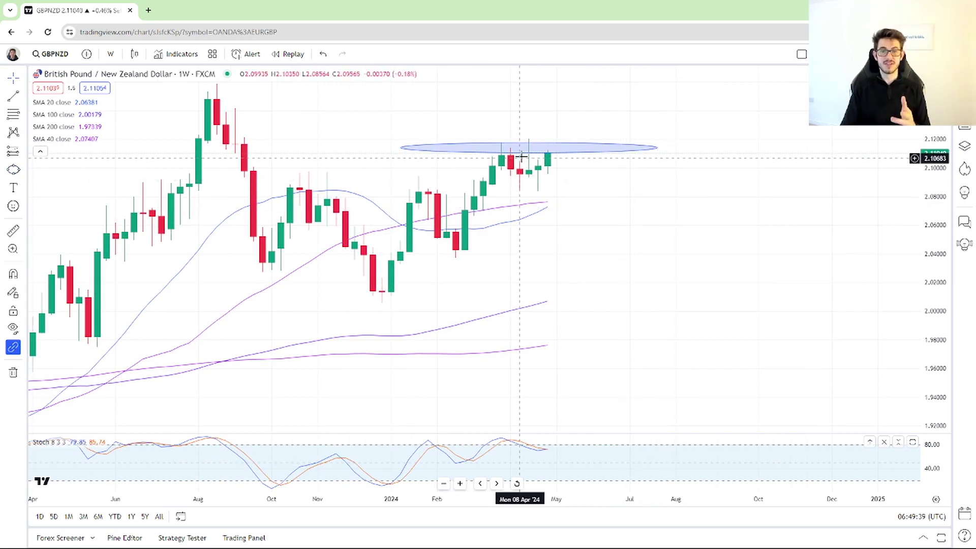
Step: Add an arrow marker pointing down at the late-March 2024 high inside the ellipse
left_click(23, 169)
left_click(53, 181)
left_click(483, 104)
left_click(501, 141)
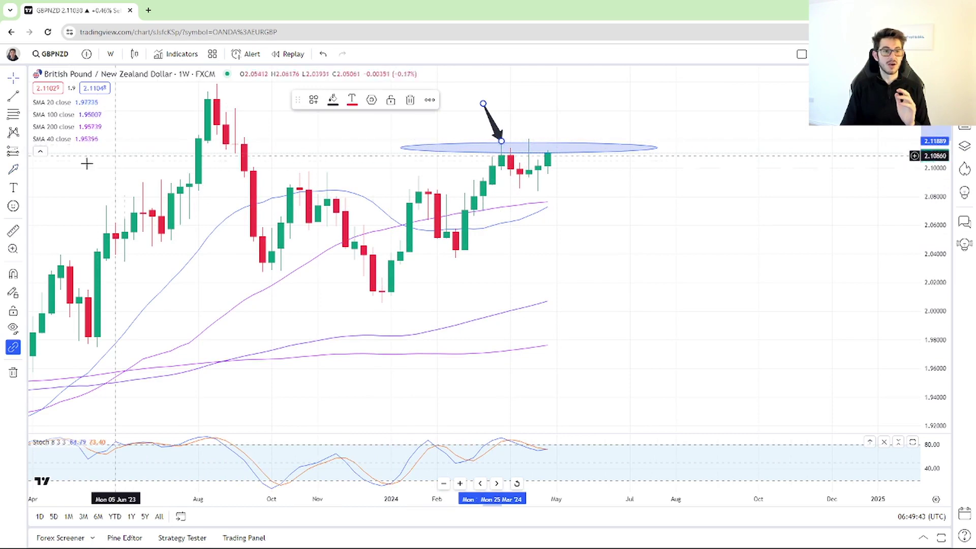
Step: Add an arrow marker pointing down at the mid-April 2024 weekly high, just above the ellipse
left_click(14, 169)
left_click(557, 99)
left_click(528, 141)
scroll(563, 183, "down", 5)
left_click_drag(646, 177, 643, 177)
left_click_drag(573, 131, 574, 127)
left_click(656, 163)
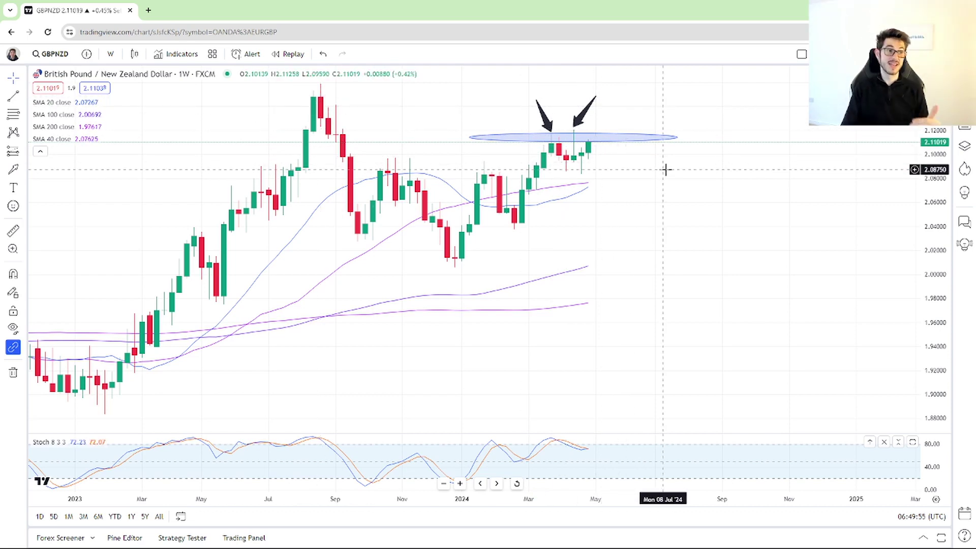
scroll(634, 181, "down", 3)
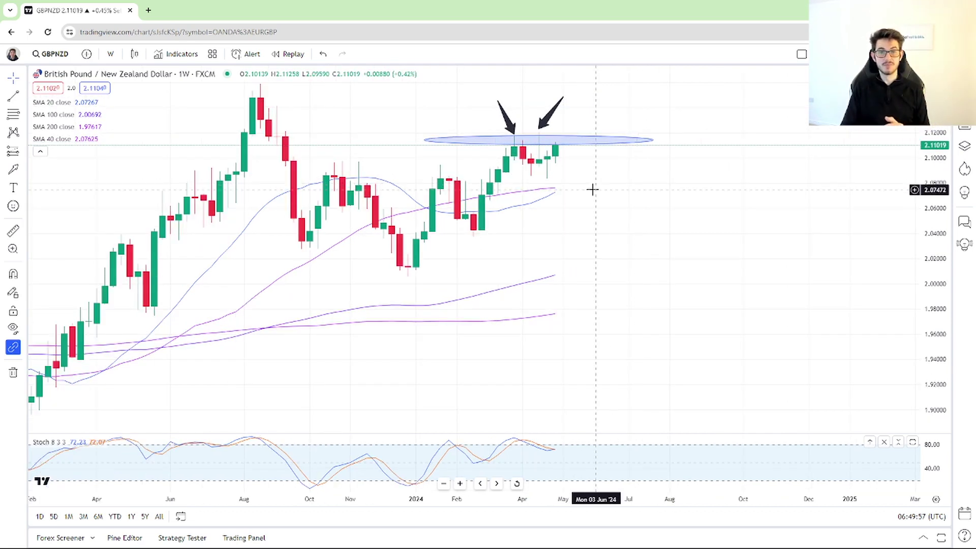
Step: Add a third arrow marker pointing down at the latest weekly candle where it meets the ellipse
left_click_drag(667, 178, 650, 178)
left_click(11, 170)
left_click_drag(652, 98, 617, 130)
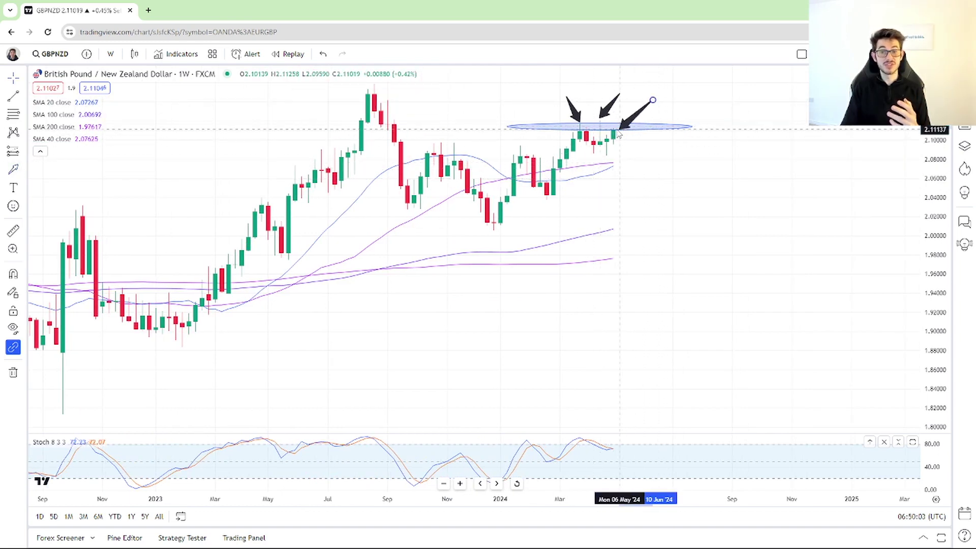
scroll(651, 157, "up", 3)
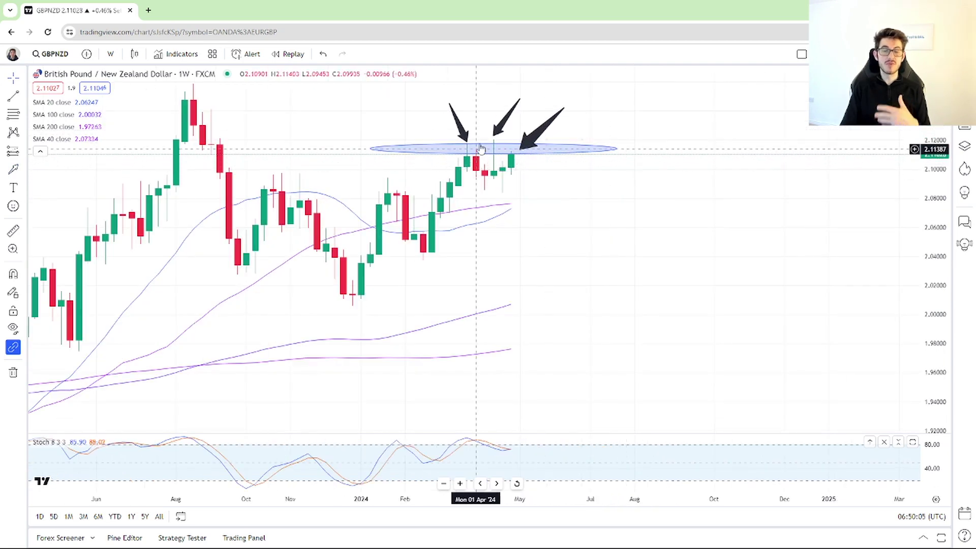
left_click(516, 148)
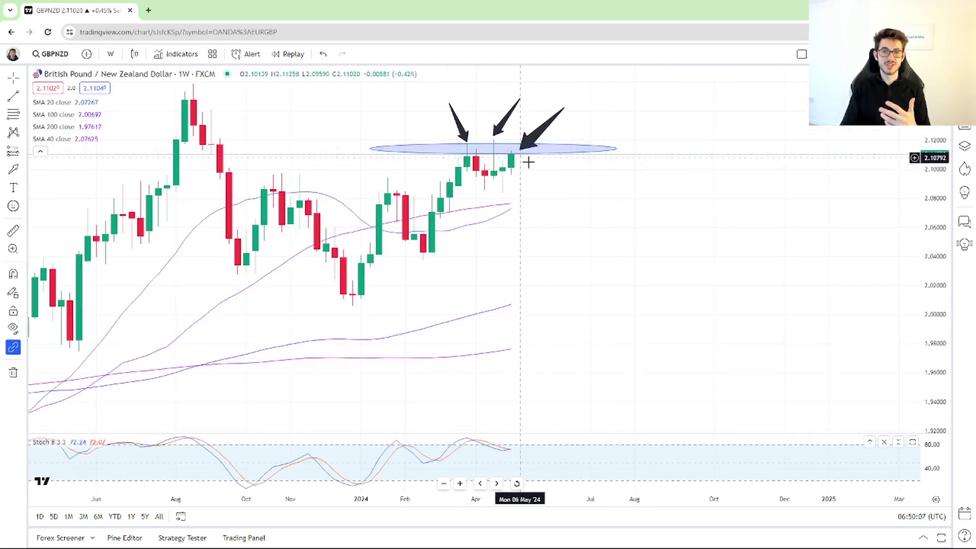
scroll(734, 170, "down", 5)
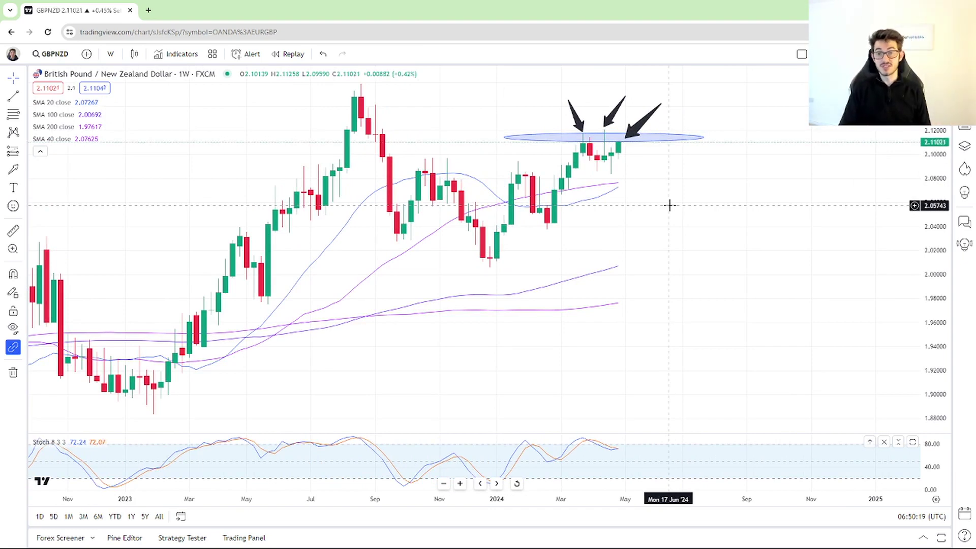
scroll(643, 150, "up", 2)
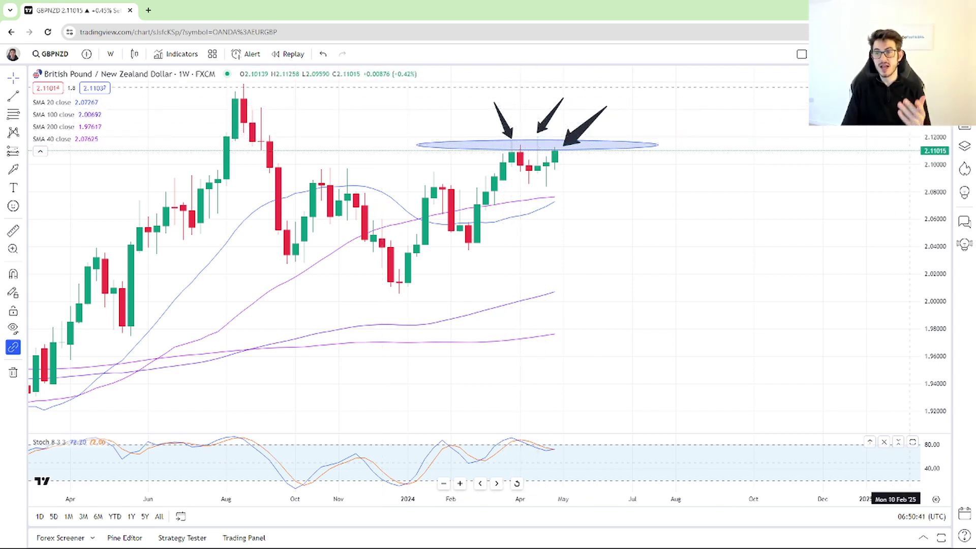
Step: Load EURNZD from the watchlist and set the chart to the 1-day interval
left_click(963, 78)
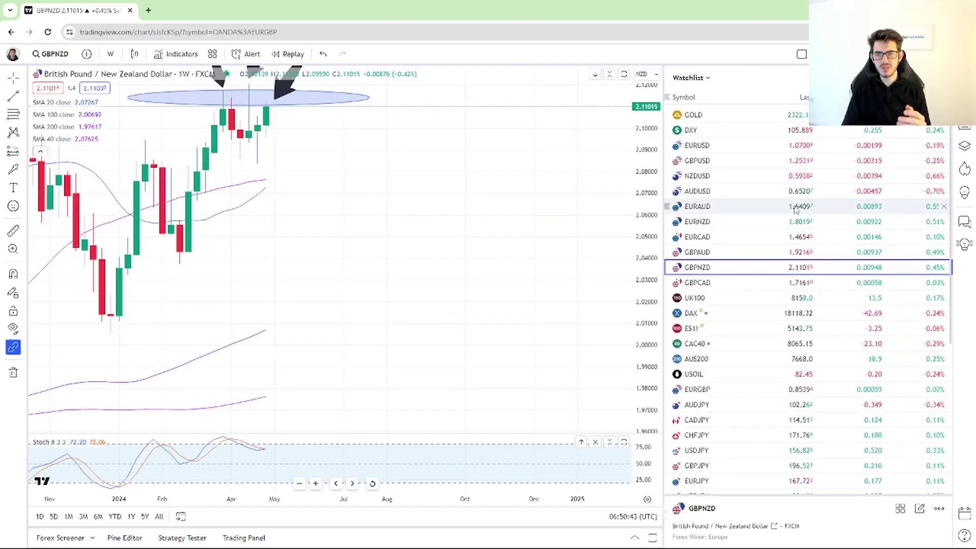
left_click(776, 221)
left_click(964, 77)
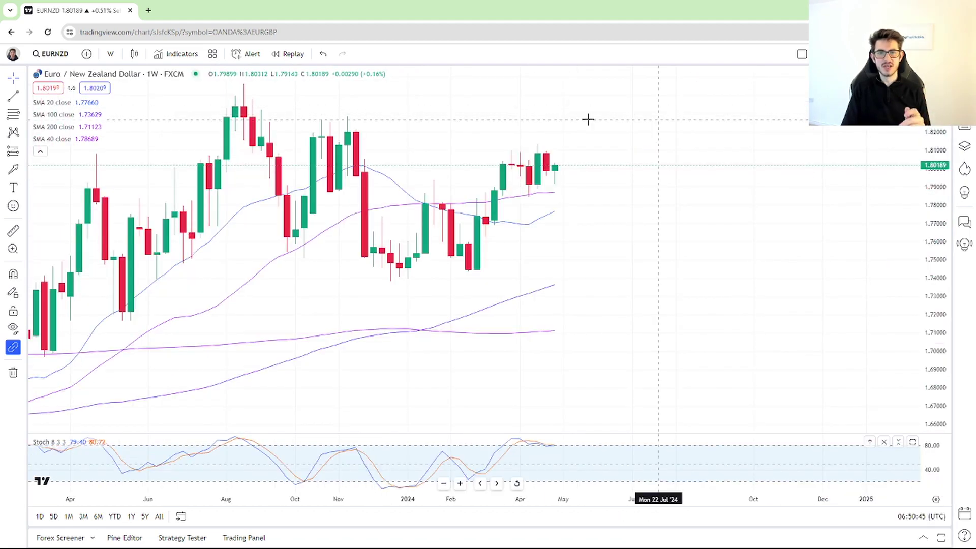
scroll(500, 122, "up", 1)
left_click(110, 54)
left_click(128, 359)
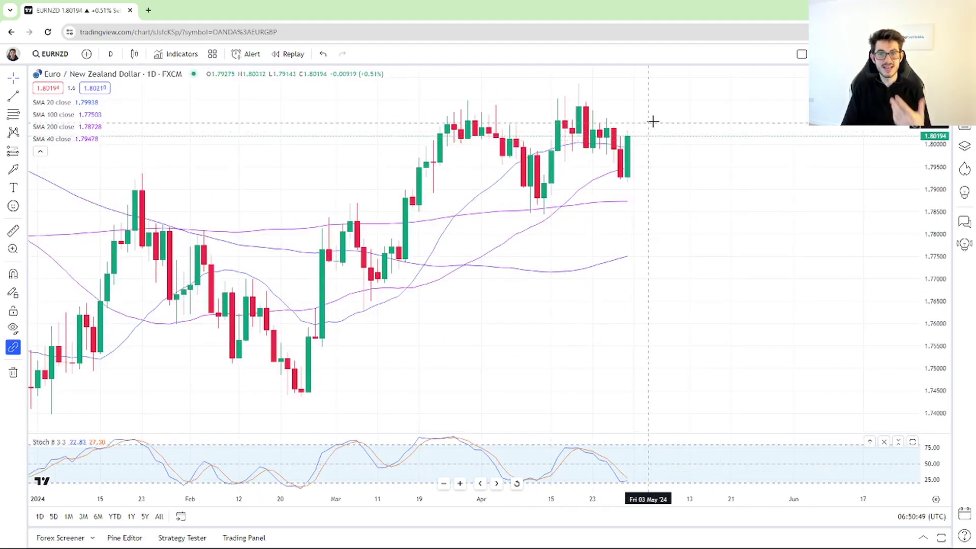
Step: Draw a wide, flat ellipse across the March–April 2024 daily highs at about 1.807
left_click_drag(642, 124, 588, 127)
left_click(24, 172)
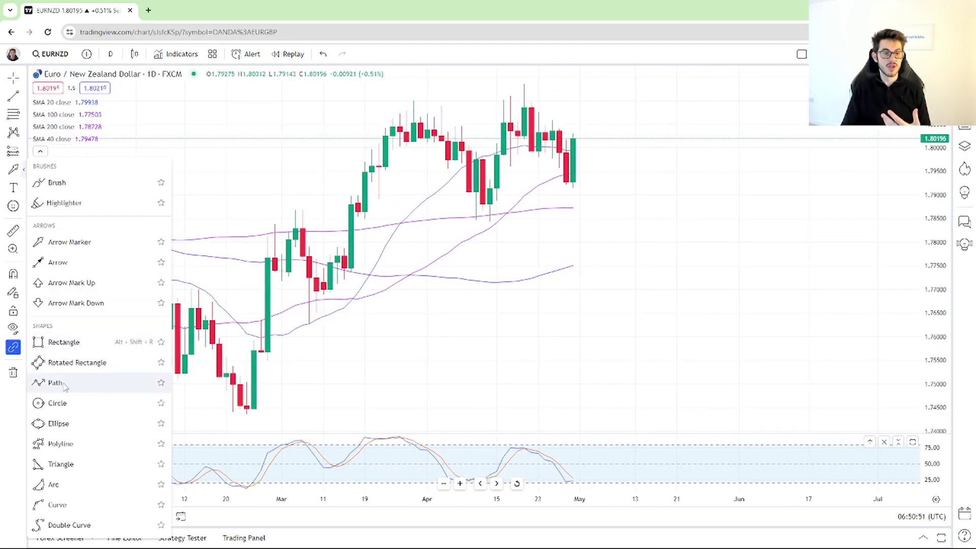
left_click(56, 423)
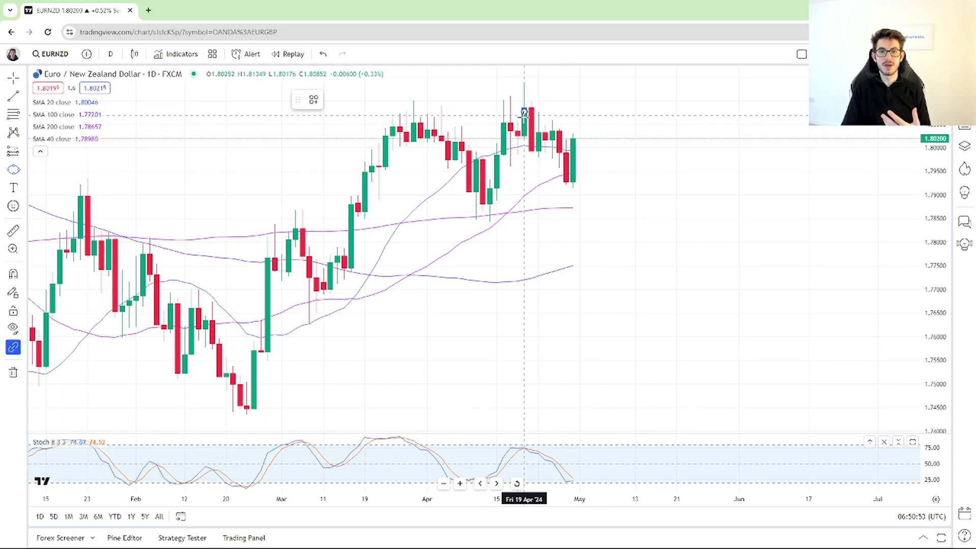
mouse_move(466, 118)
left_mouse_down()
mouse_move(202, 124)
mouse_move(206, 117)
left_mouse_up()
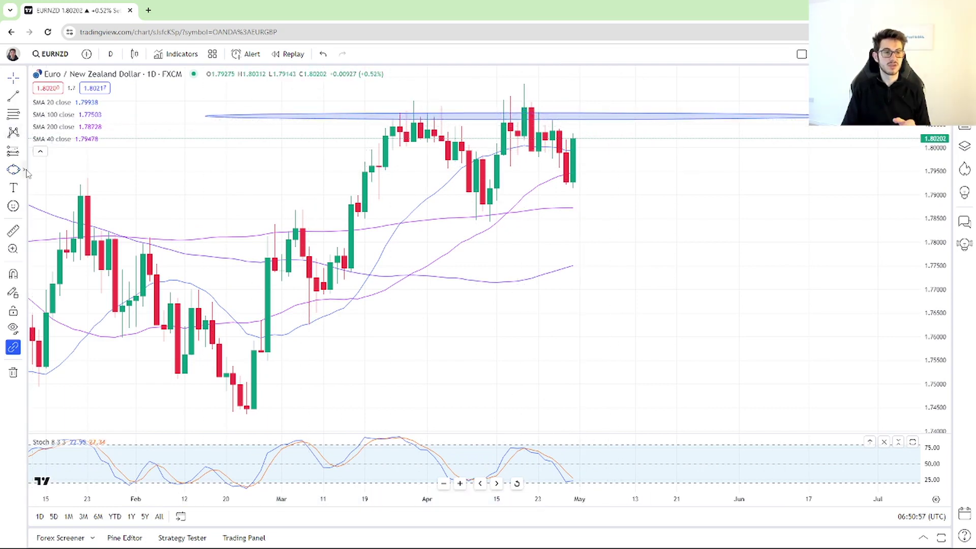
Step: Add two arrow markers just after the last daily candle, one pointing at the latest price and one at the ellipse
left_click(23, 170)
left_click(69, 242)
left_click_drag(613, 122, 580, 139)
left_click(13, 169)
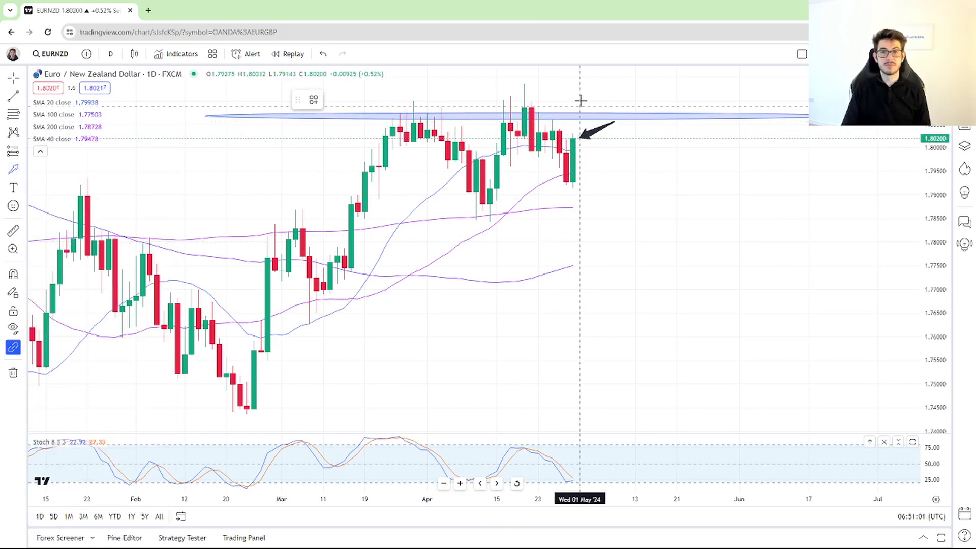
left_click_drag(605, 79, 579, 109)
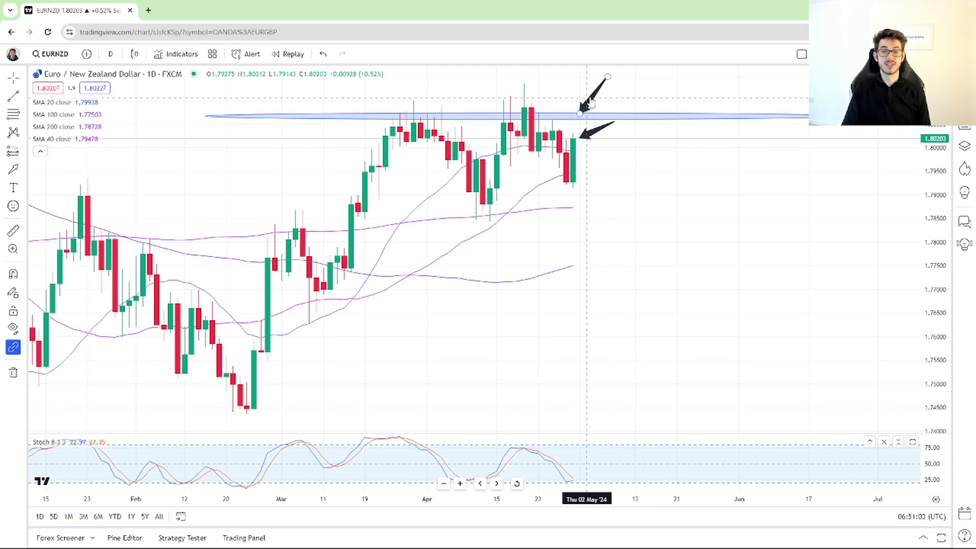
scroll(596, 115, "down", 1)
Step: Set the chart to the 1-week interval and lengthen both arrow markers up and away from the latest candle
left_click(110, 54)
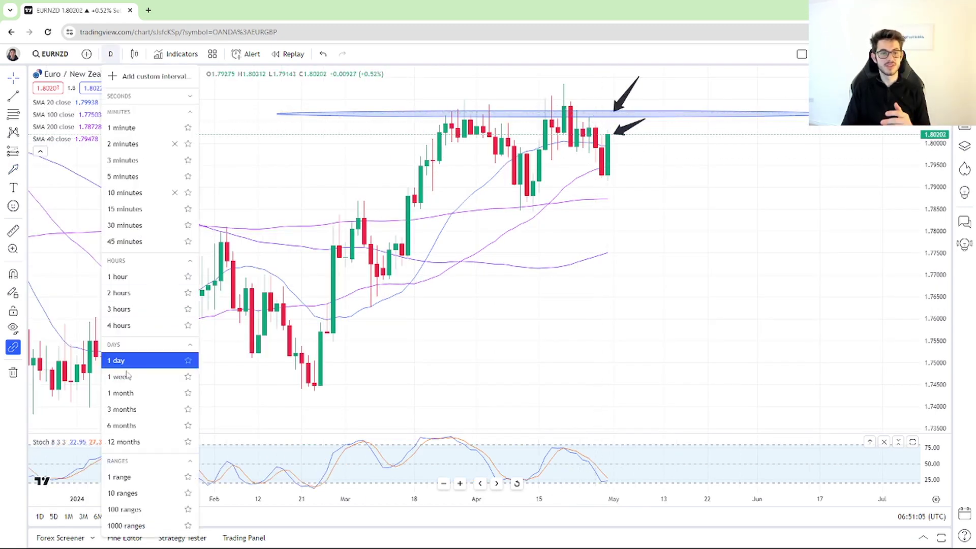
left_click(127, 376)
scroll(559, 130, "up", 1)
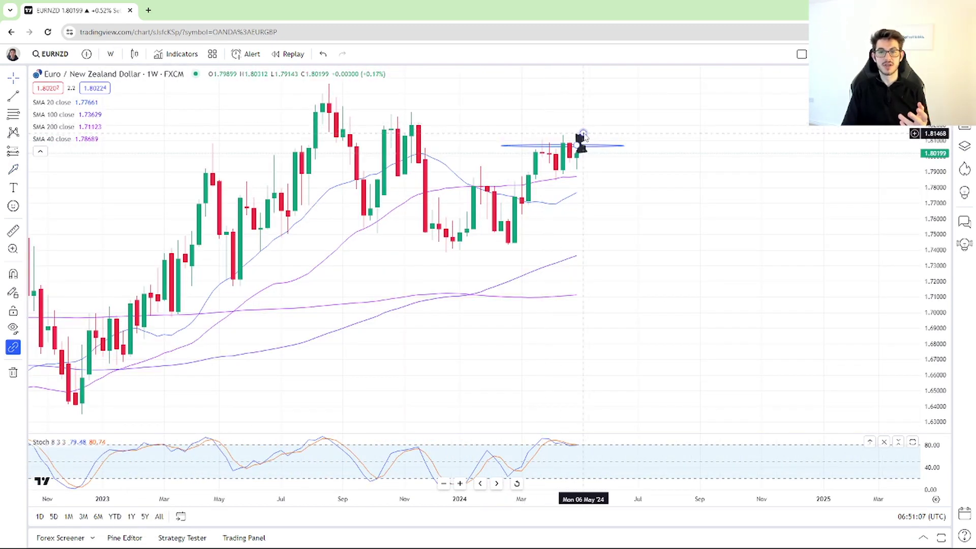
left_click_drag(592, 123, 604, 108)
left_click_drag(576, 153, 638, 127)
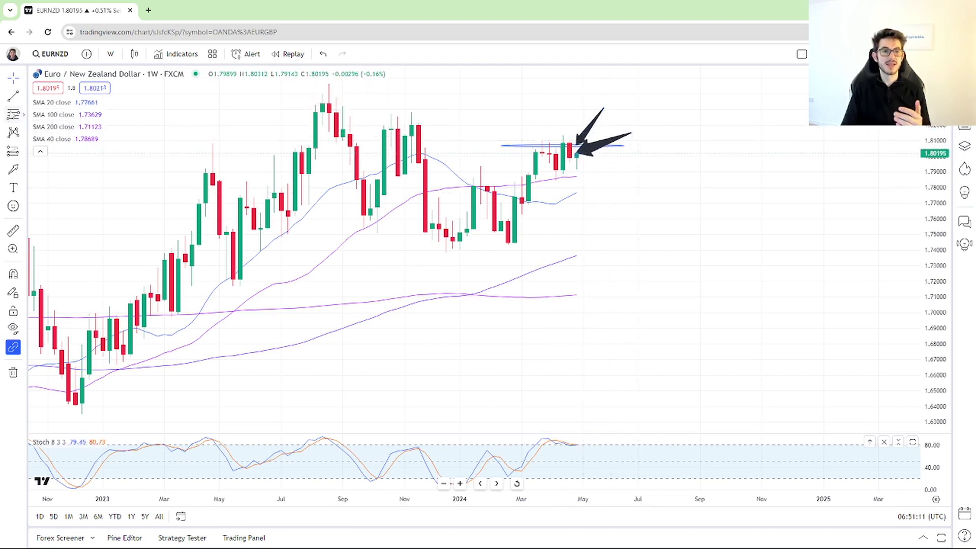
Step: Draw a descending trend line along the highs from July 2023 to October 2024 and swing the lower arrow's tail below the latest candle
left_click(295, 86)
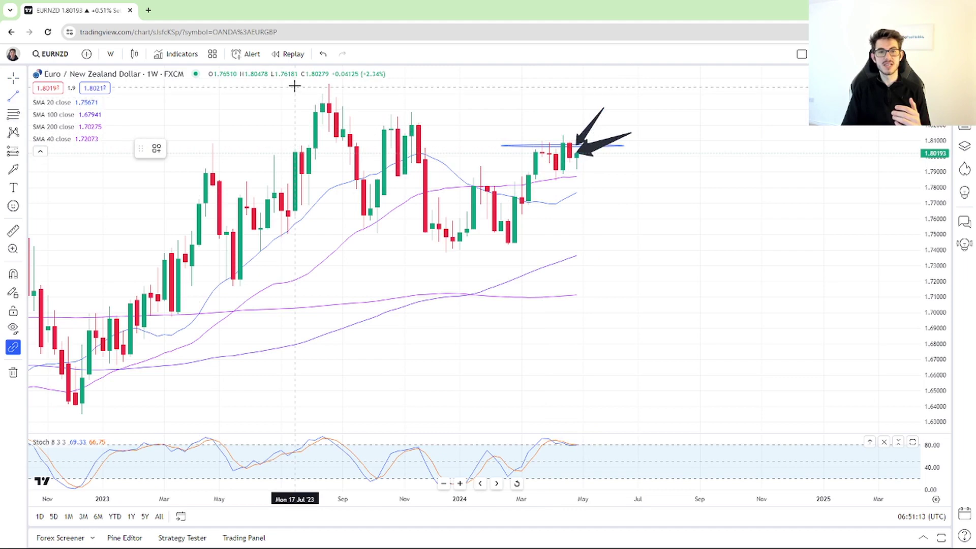
left_click(748, 178)
left_click_drag(295, 86, 295, 89)
left_click(629, 92)
left_click_drag(590, 127, 579, 172)
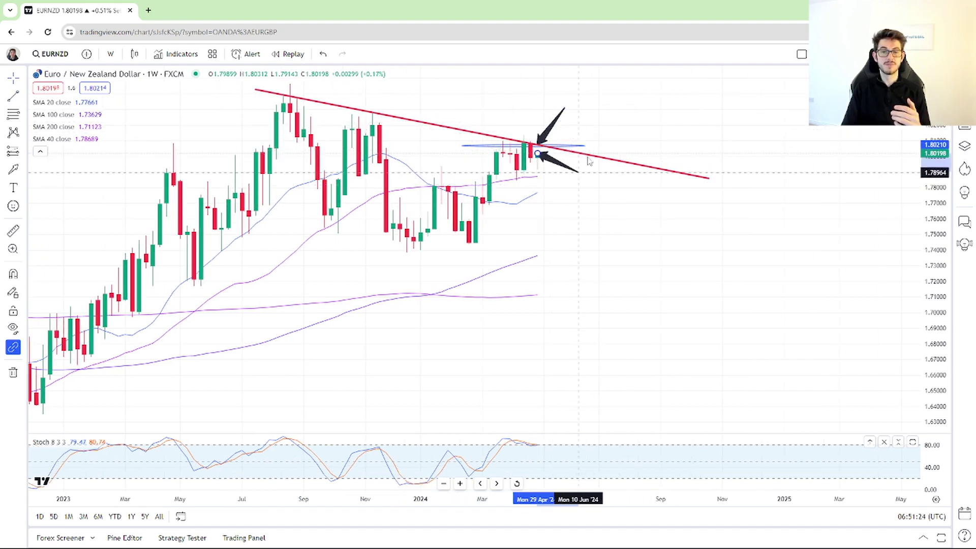
Step: Set the chart to the 5-minute interval and remove all drawings
left_click(110, 54)
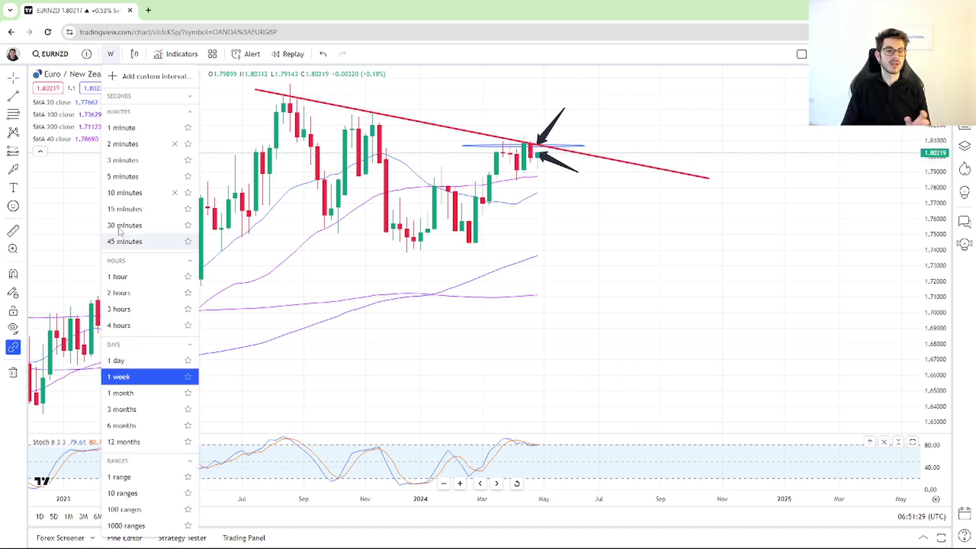
left_click(127, 179)
scroll(498, 130, "down", 3)
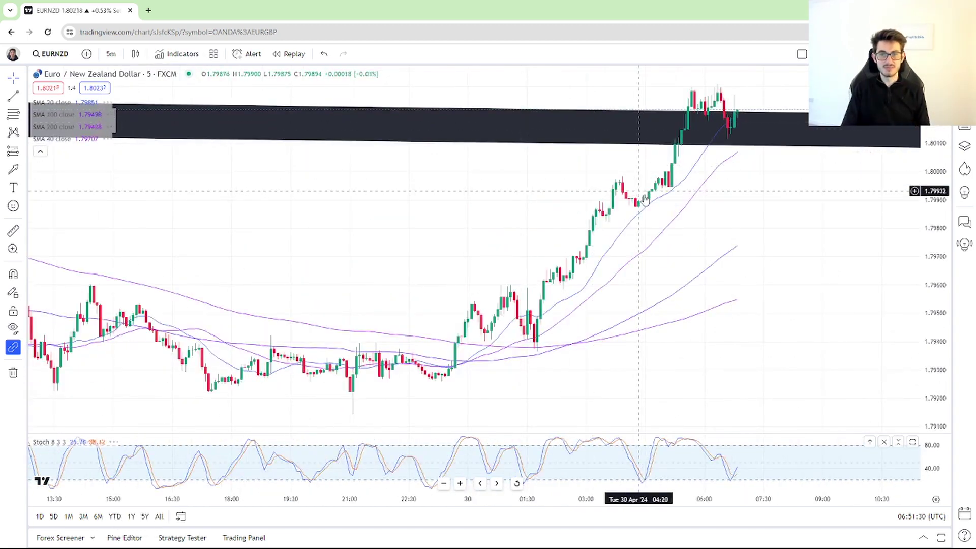
right_click(549, 184)
left_click(634, 399)
Step: Add an arrow marker falling from the latest 5-minute candle to about 1.800
scroll(705, 244, "up", 2)
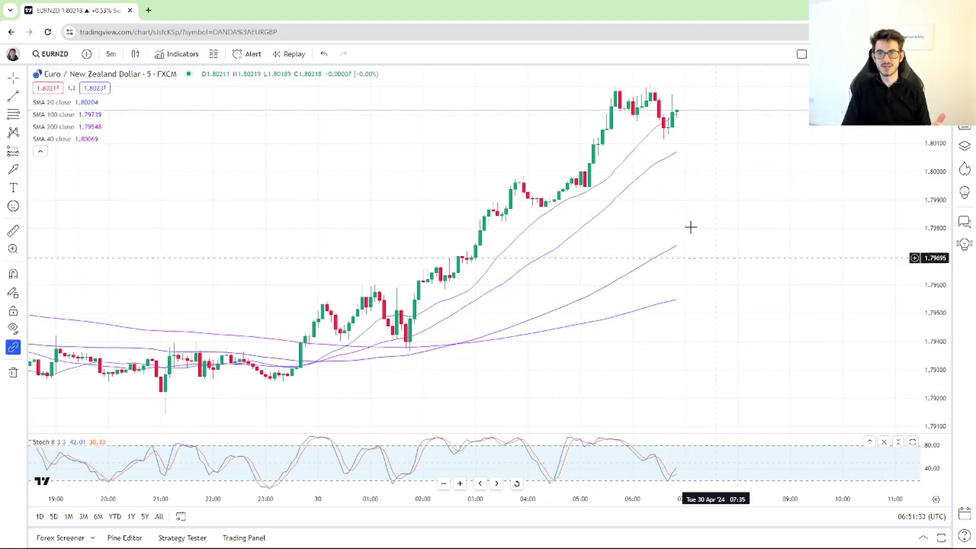
scroll(136, 166, "up", 1)
left_click(13, 169)
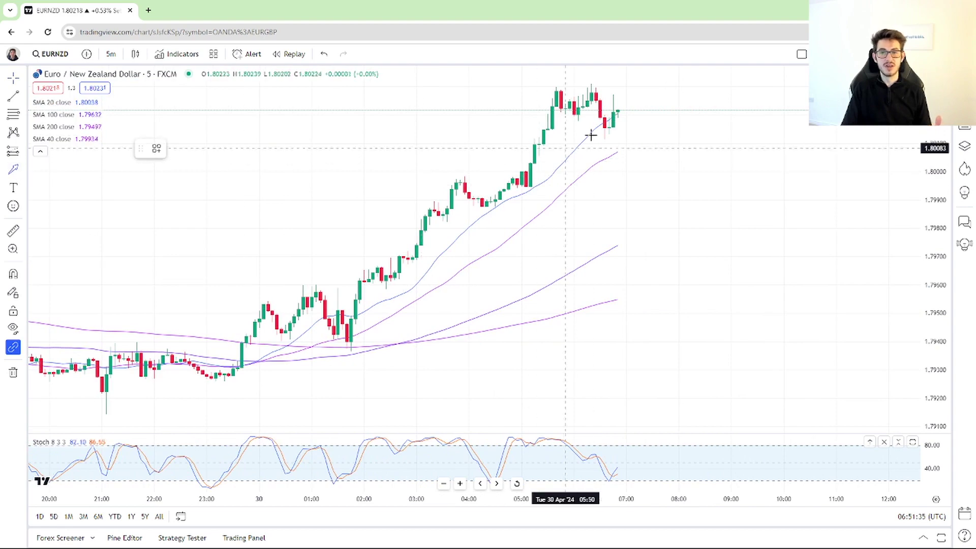
left_click_drag(625, 115, 654, 170)
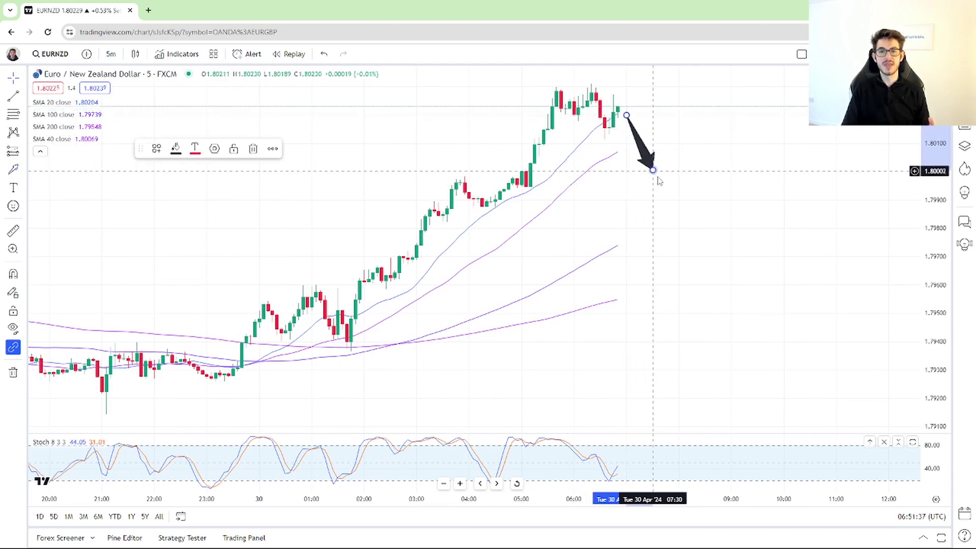
Step: Draw a wide, flat ellipse at about 1.800, level with the tip of the falling arrow
left_click(22, 169)
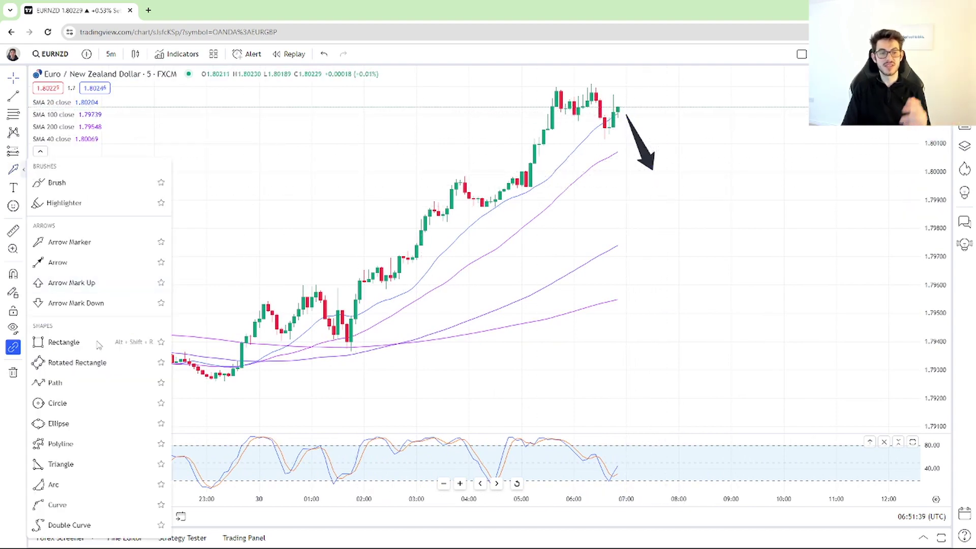
left_click(51, 423)
left_click_drag(653, 169, 227, 171)
scroll(448, 212, "down", 4)
scroll(494, 219, "down", 2)
left_click(548, 234)
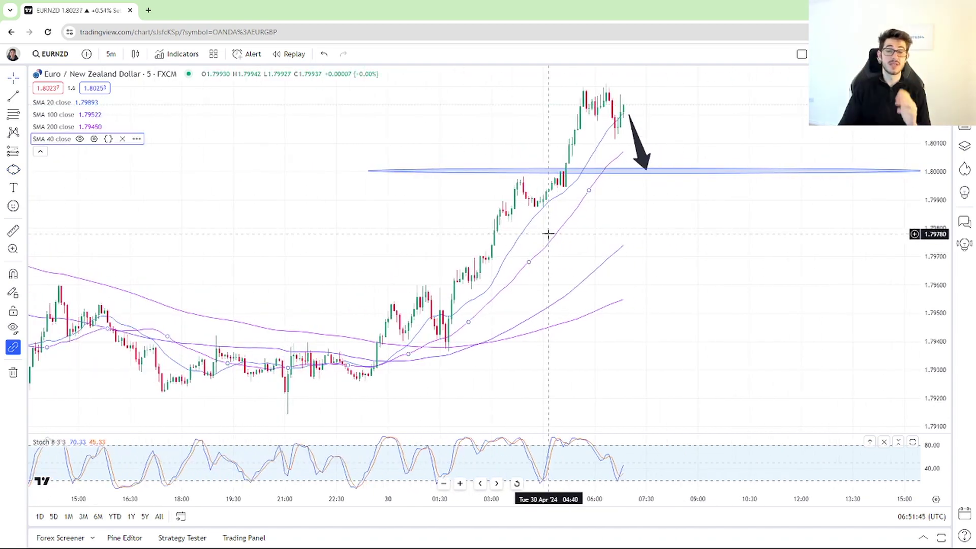
Step: Remove all drawings and return the chart to the 1-week interval
right_click(165, 184)
left_click(244, 390)
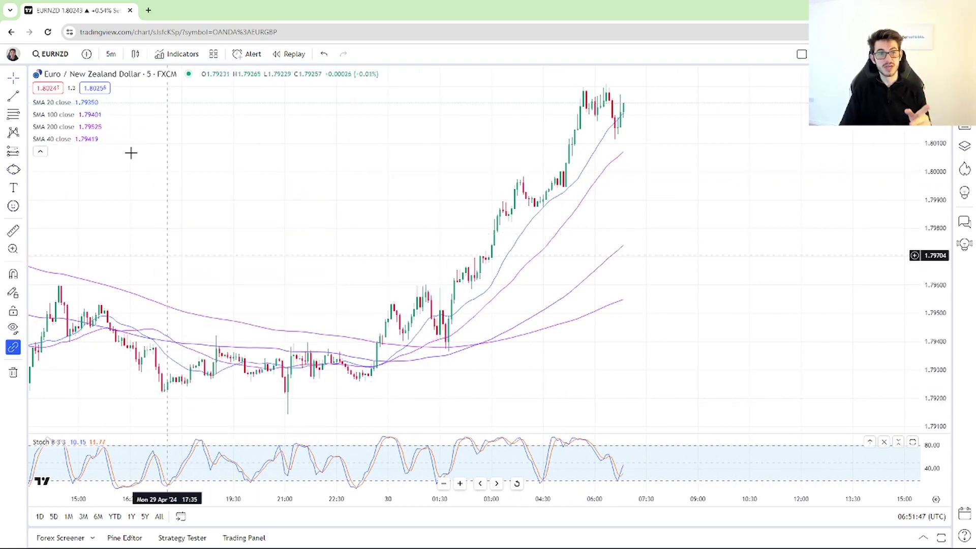
left_click(108, 55)
left_click(134, 375)
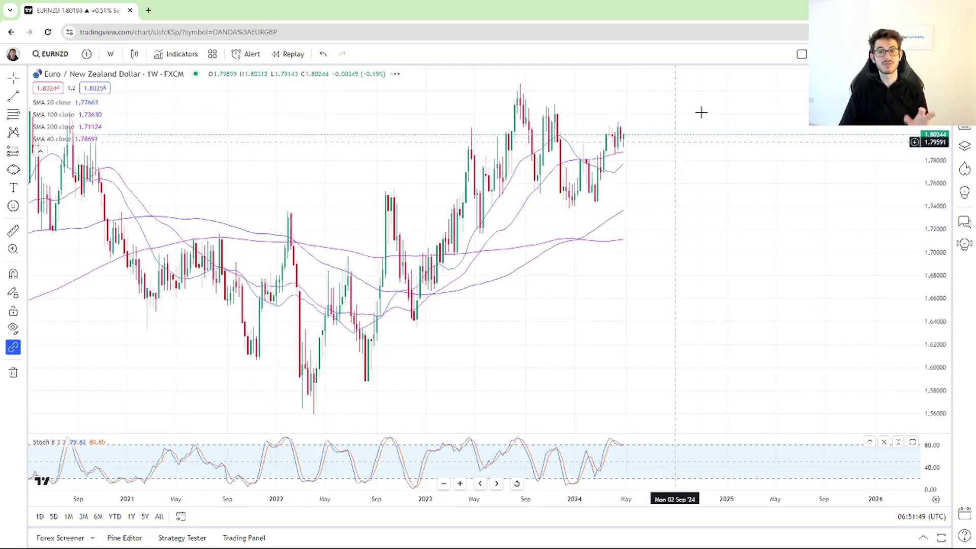
Step: Draw a very wide, flat ellipse at about 1.803 through the latest weekly candles, reaching back to about March 2023
left_click_drag(553, 110, 601, 100)
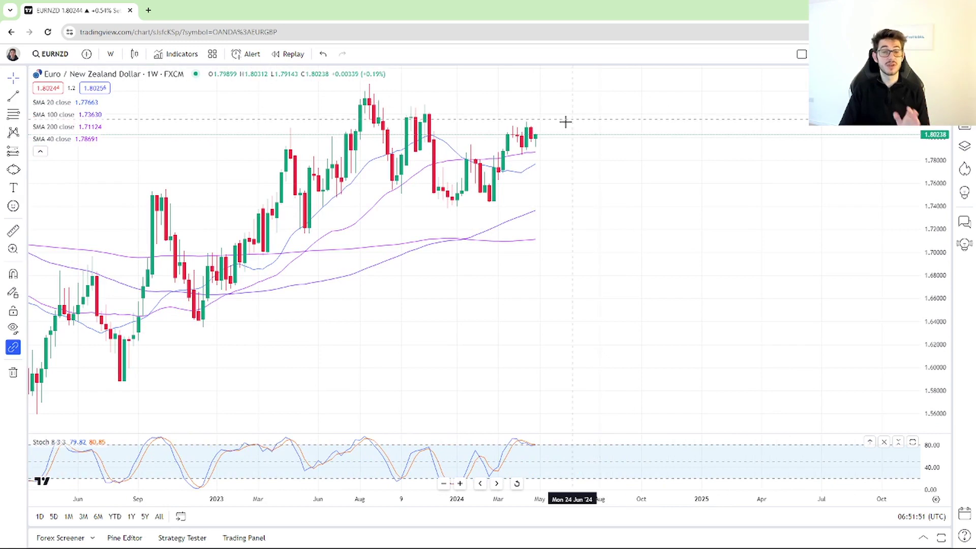
scroll(564, 114, "up", 2)
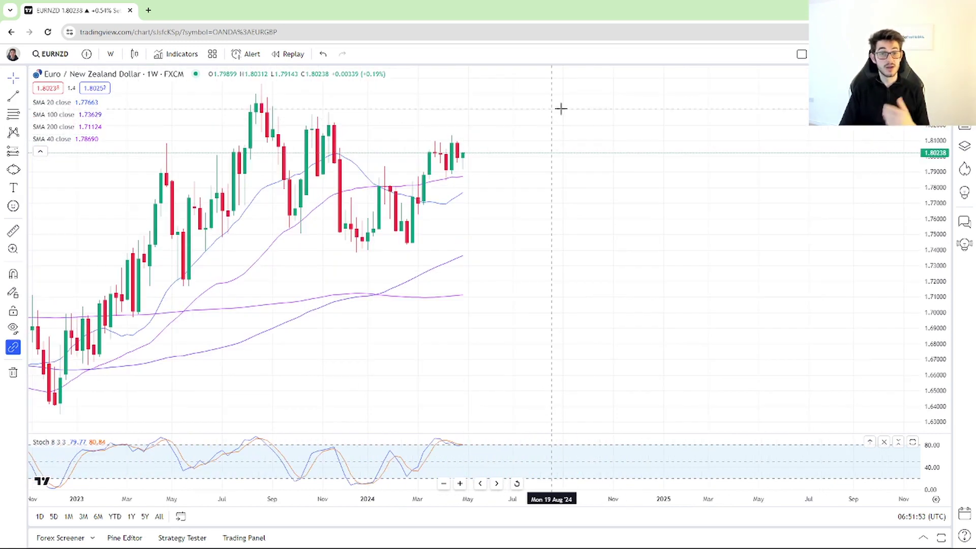
scroll(586, 117, "up", 1)
left_click(12, 169)
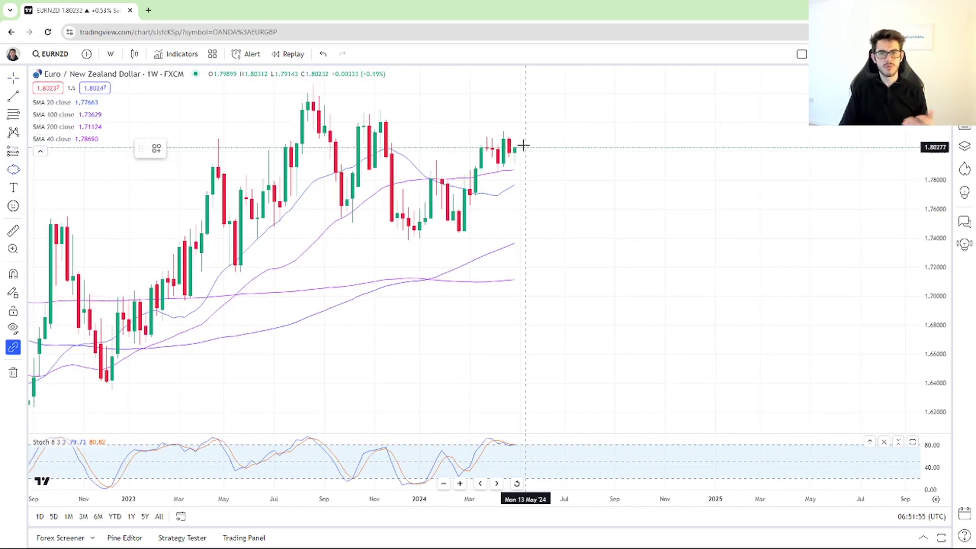
left_click(175, 170)
left_click(548, 192)
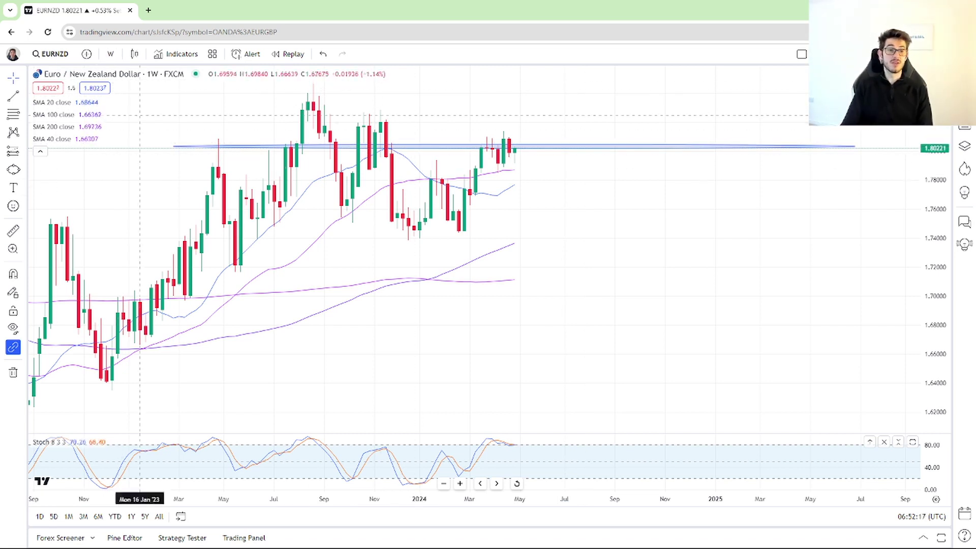
Step: Draw a descending trend line along the weekly highs from 31 July 2023 to about September 2024
left_click(297, 93)
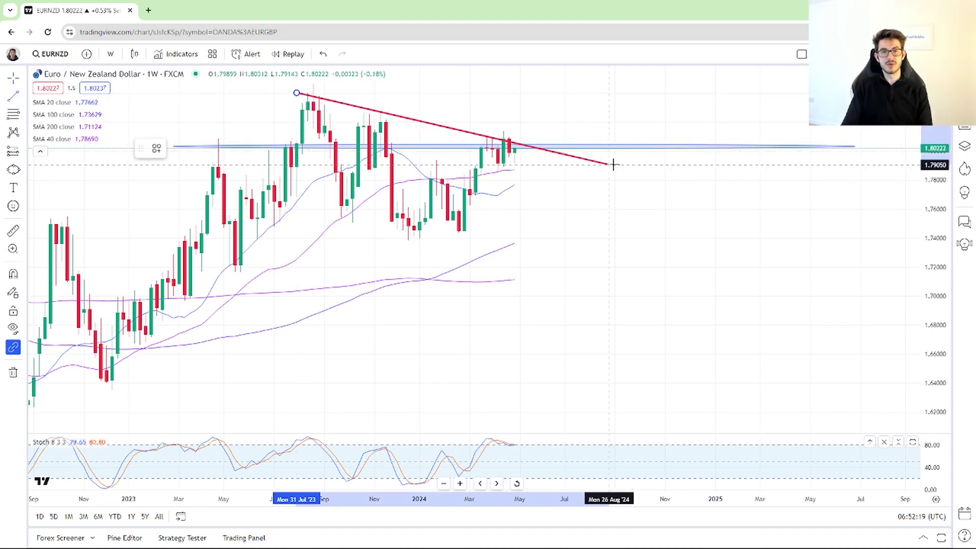
left_click(632, 164)
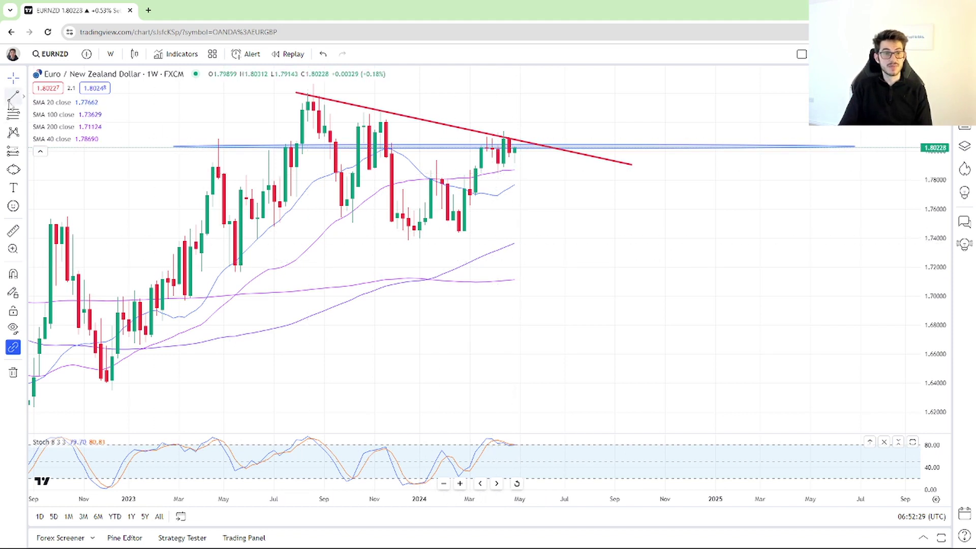
Step: Draw a descending trend line along the weekly lows, from about 1.775 in May 2023 to about 1.71 in September 2024
mouse_move(218, 179)
left_mouse_down()
mouse_move(599, 290)
mouse_move(654, 291)
mouse_move(666, 306)
mouse_move(542, 264)
mouse_move(615, 284)
left_mouse_up()
left_click_drag(219, 180, 224, 187)
left_click(655, 263)
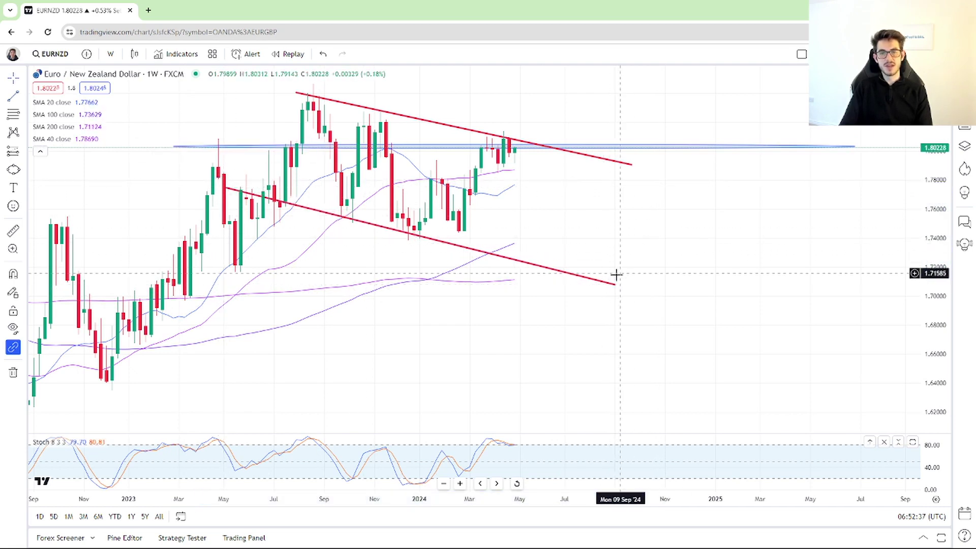
left_click_drag(617, 286, 622, 283)
left_click(674, 244)
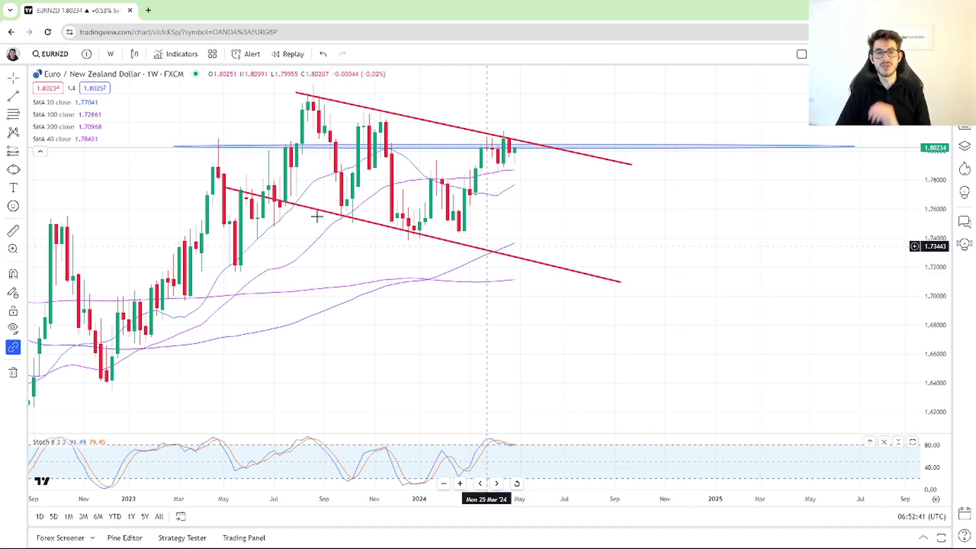
Step: Add two upward arrow markers pointing at the lower trend line's touches in early January 2024 and October 2023
left_click(22, 170)
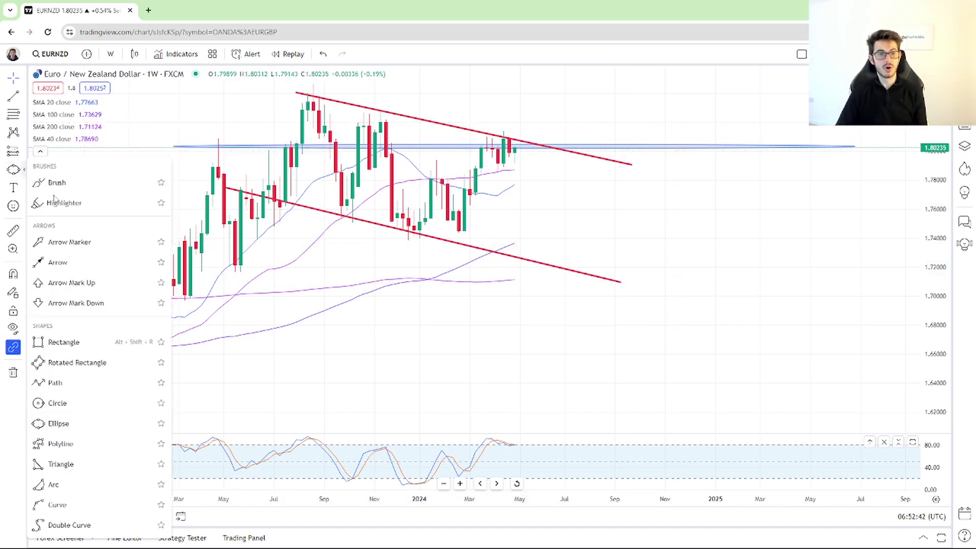
left_click(98, 243)
left_click_drag(425, 286, 418, 246)
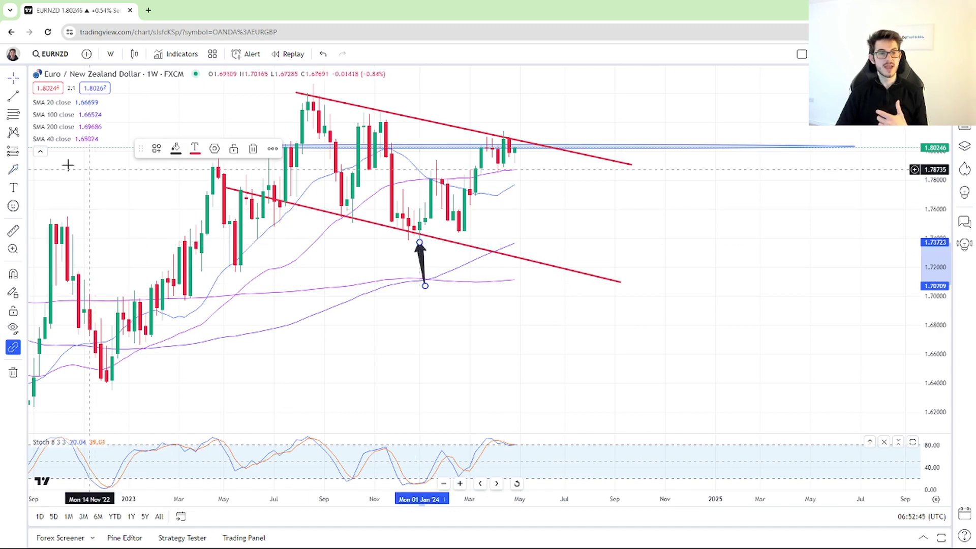
left_click_drag(347, 244, 352, 224)
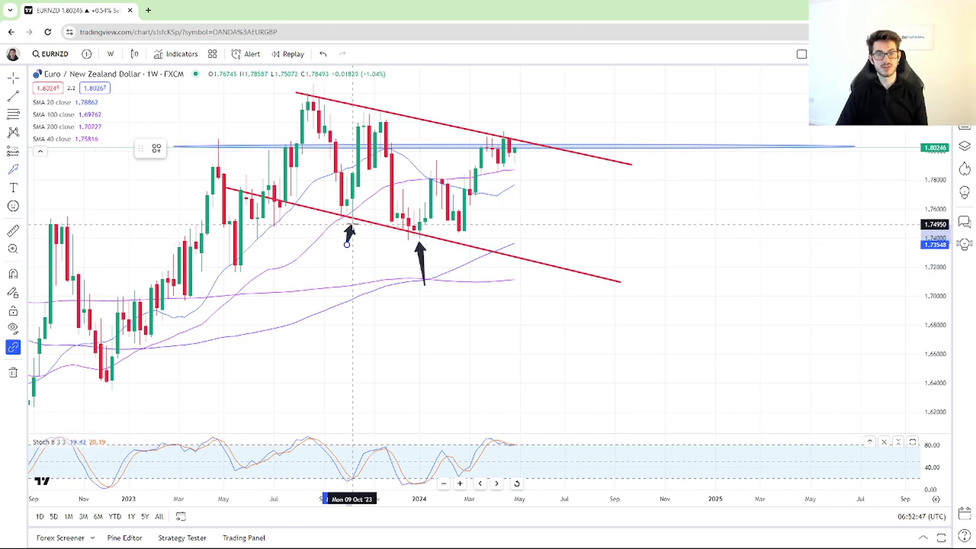
Step: Add two arrow markers at May 2024, one pointing down to about 1.745 and one pointing back at the end of the SMA 100
left_click(13, 170)
left_click_drag(542, 214, 526, 230)
left_click(13, 169)
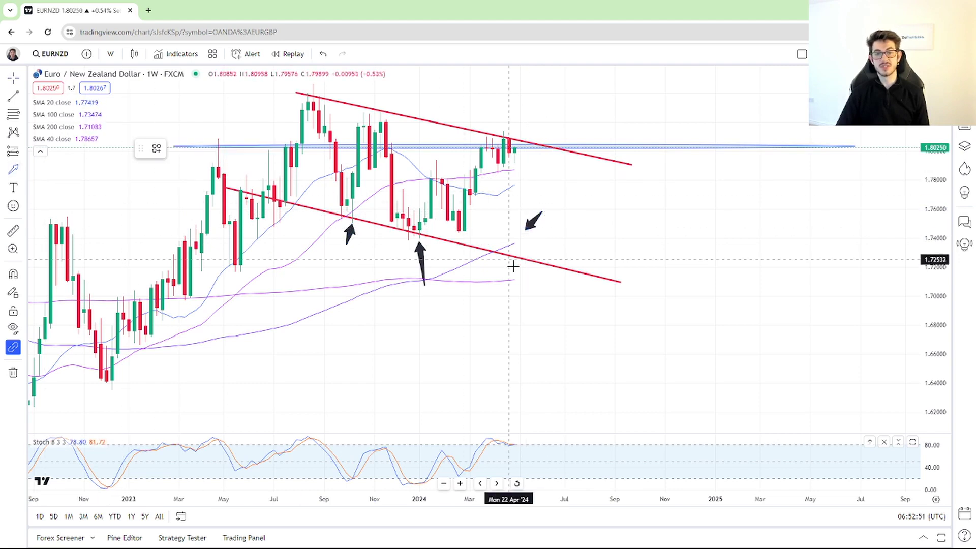
left_click(542, 285)
left_click_drag(546, 299, 520, 248)
mouse_move(542, 286)
left_mouse_down()
mouse_move(523, 285)
mouse_move(535, 292)
left_mouse_up()
left_click_drag(576, 252, 576, 251)
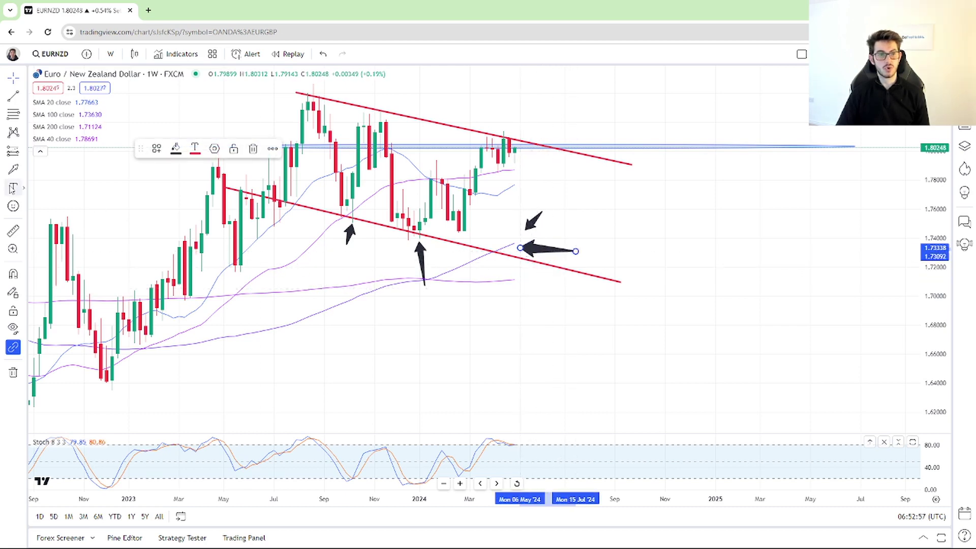
Step: Add an arrow marker pointing up at the lower trend line at about 1.724, on 20 May 2024
left_click(13, 169)
left_click(554, 307)
left_click(534, 263)
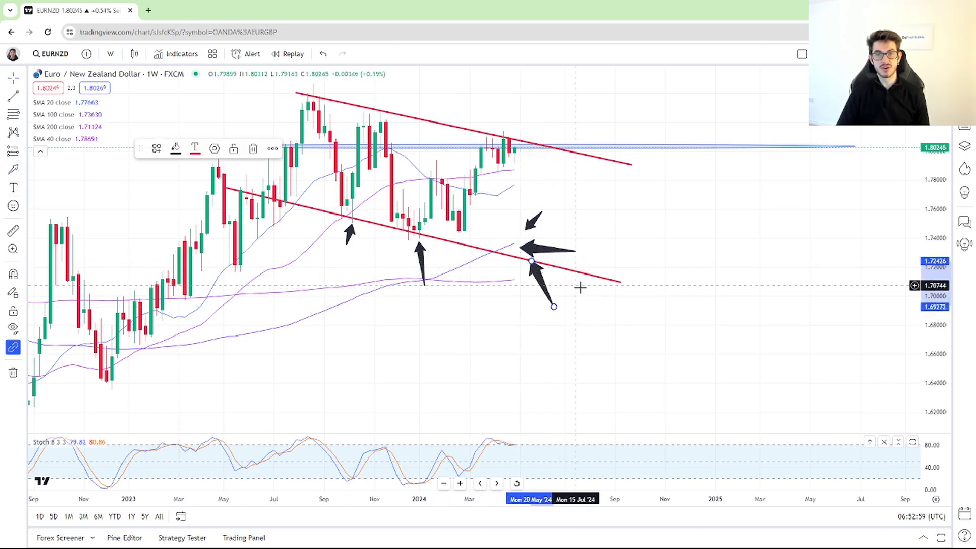
Step: Draw a flat ellipse at about 1.728 from February to August 2024 and highlight the SMA 100 and SMA 200 lines near it
left_click(21, 176)
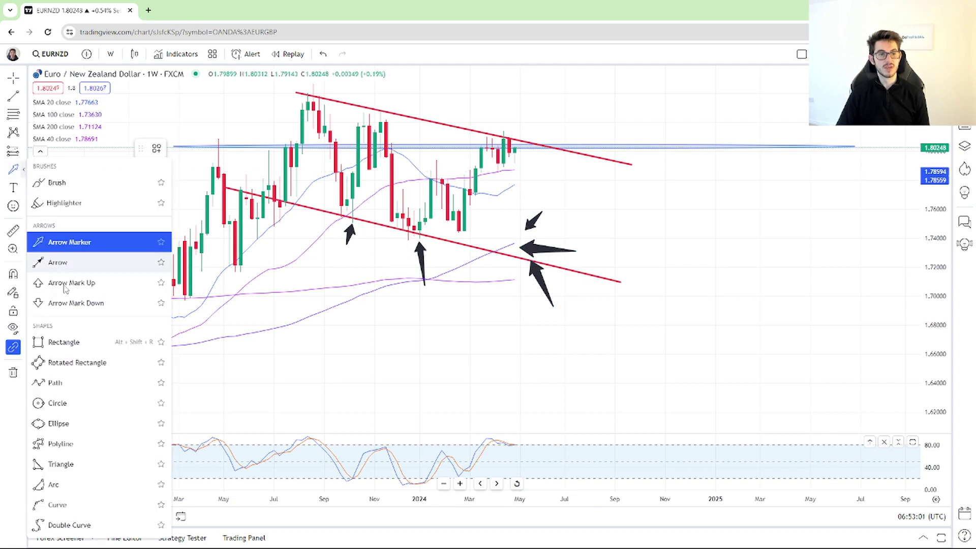
left_click(76, 423)
left_click(527, 262)
left_click(453, 256)
left_click(669, 269)
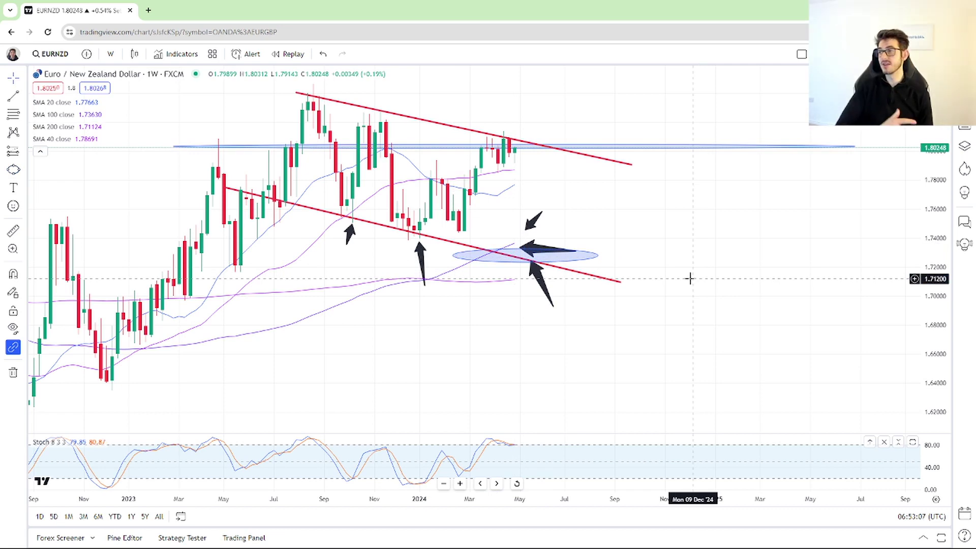
left_click(514, 249)
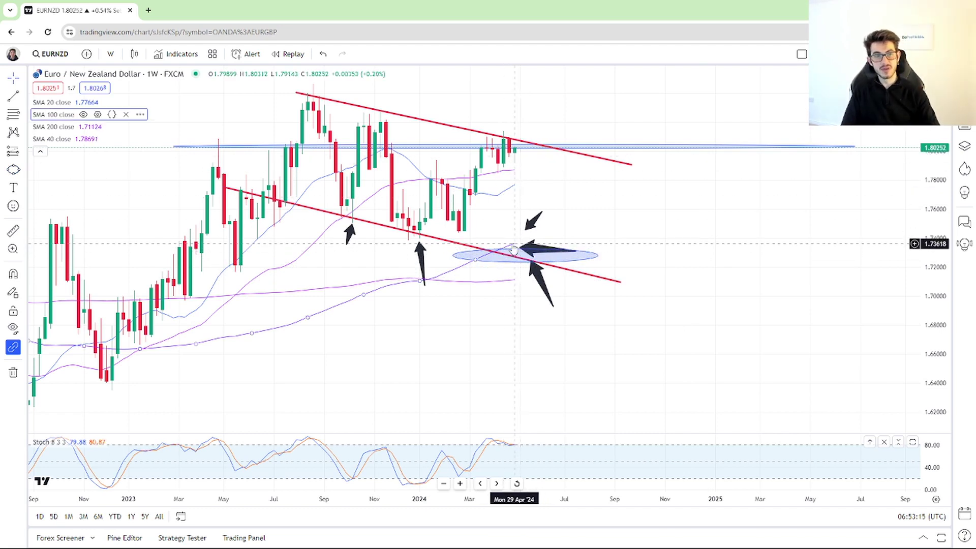
left_click(504, 280)
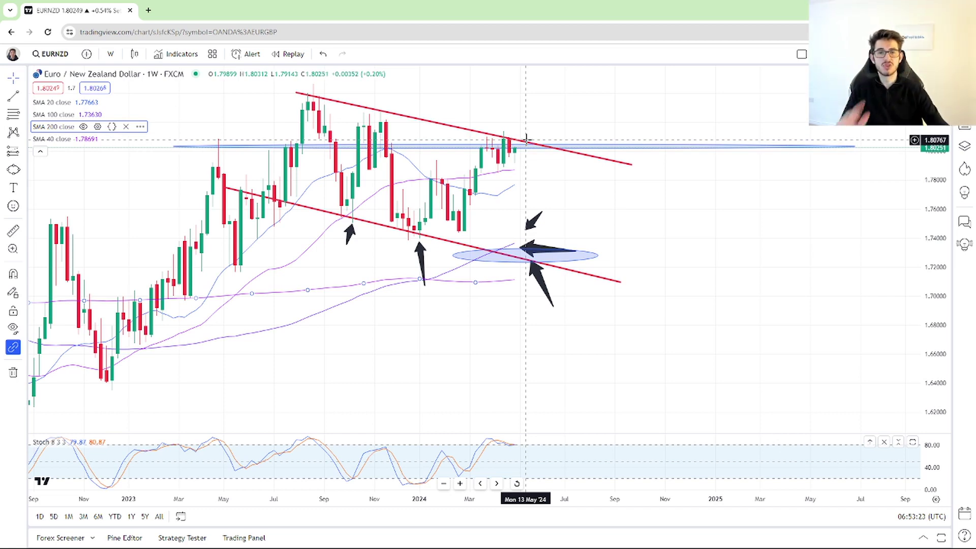
Step: Switch the chart to the 5-minute interval and remove all drawings
left_click(134, 54)
left_click(117, 56)
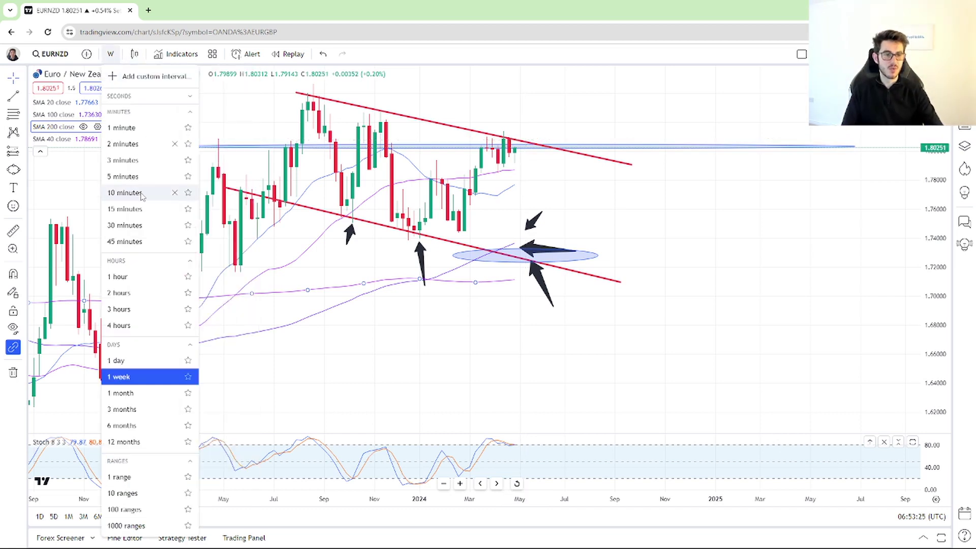
left_click(145, 177)
right_click(630, 190)
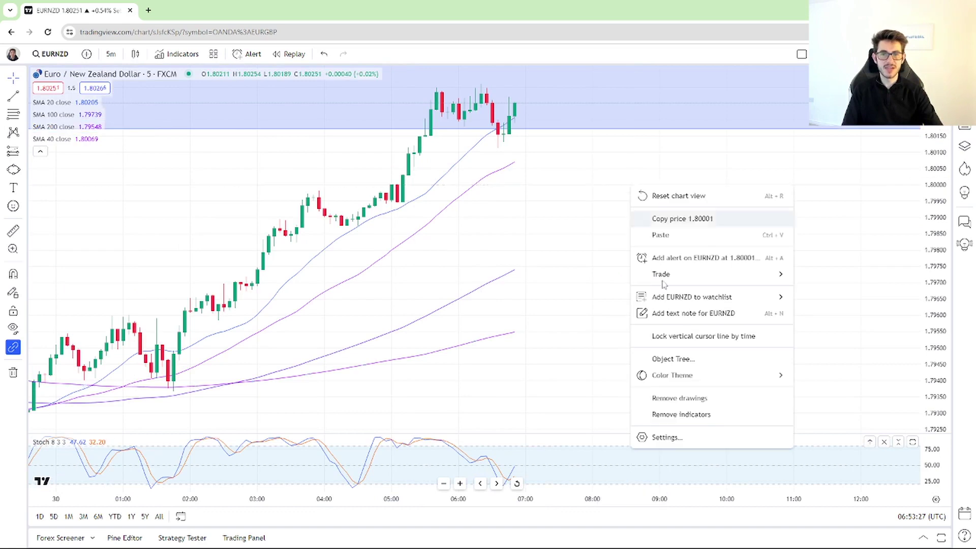
left_click(712, 399)
scroll(585, 264, "down", 2)
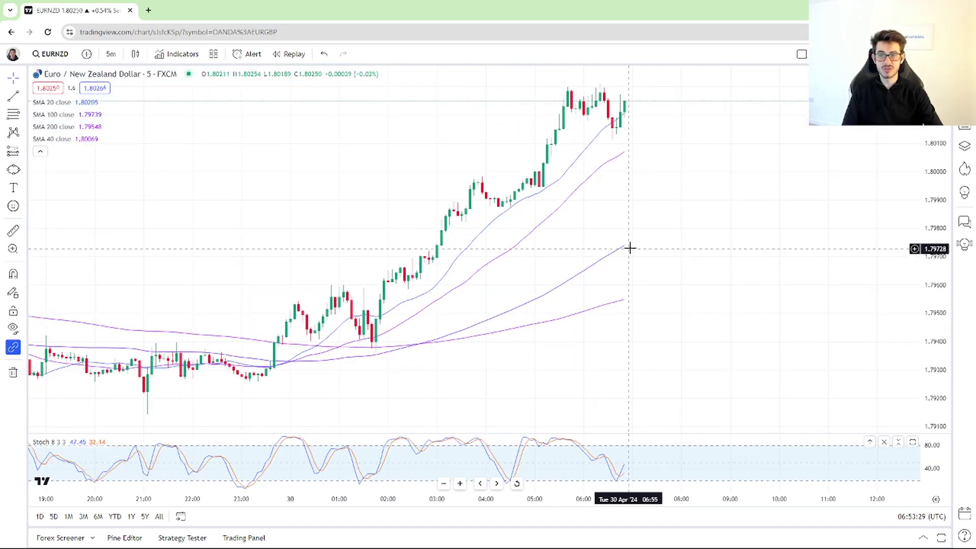
left_click_drag(688, 237, 575, 244)
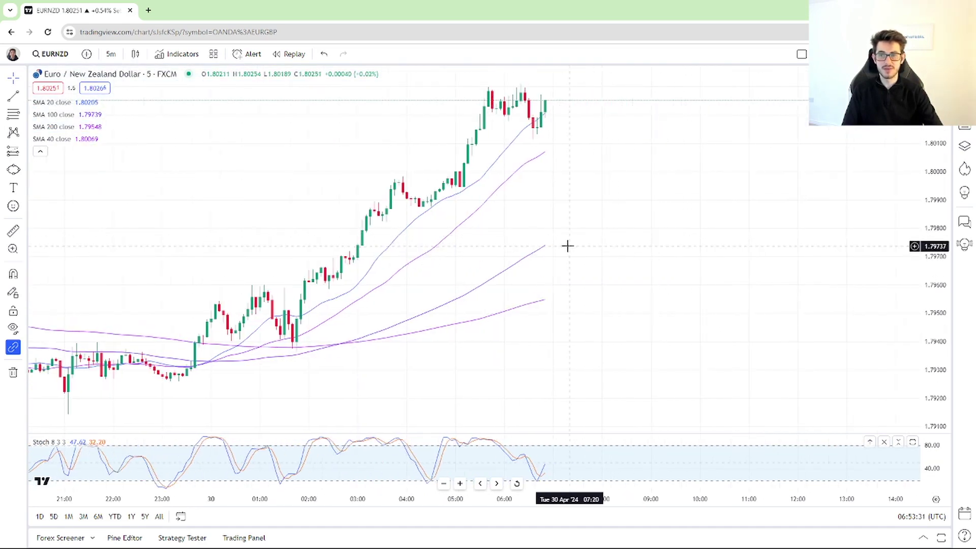
Step: Draw a very flat ellipse at about 1.802 through the latest 5-minute candles, from about 04:00 to 09:40
left_click(13, 170)
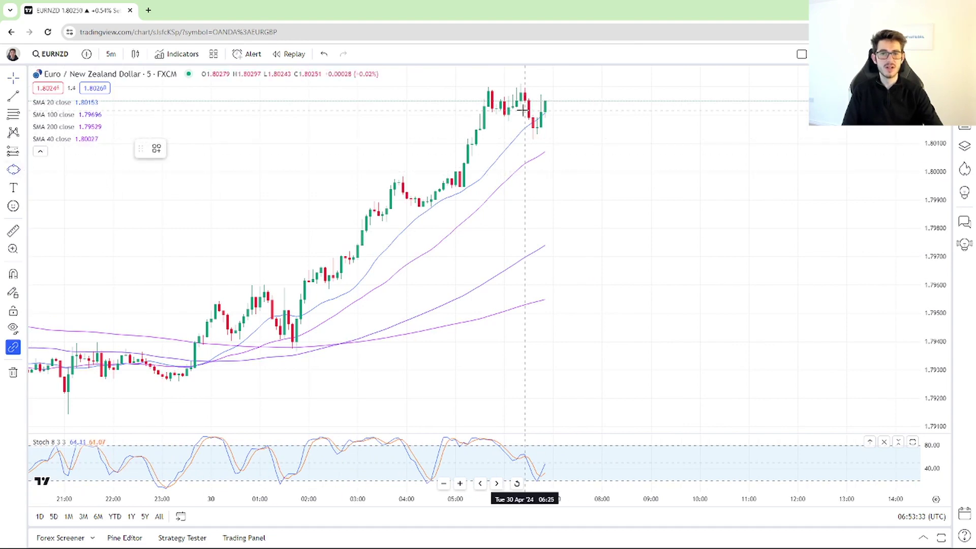
left_click(546, 118)
left_click(406, 136)
left_click(575, 166)
scroll(535, 151, "up", 3)
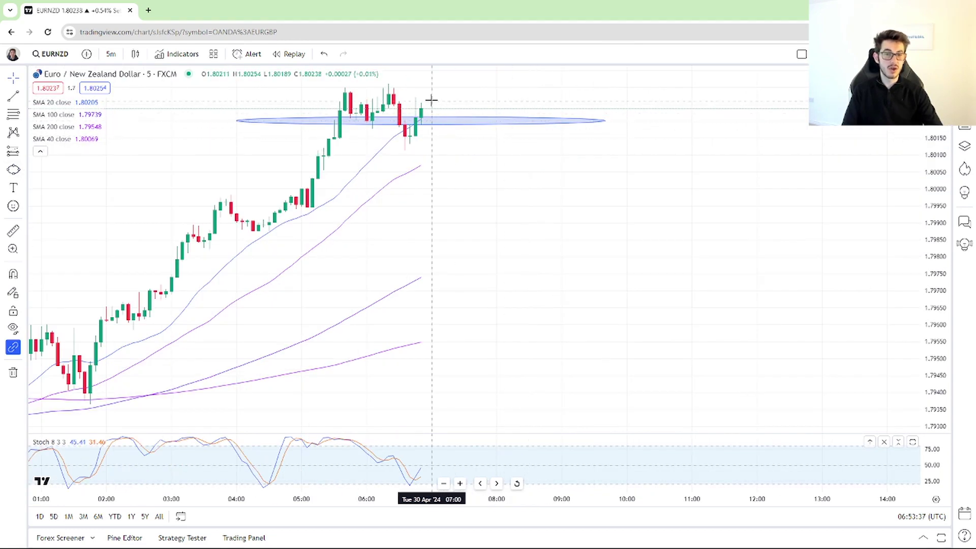
scroll(432, 101, "down", 2)
Step: Return the chart to the 1-week interval and examine the price action around the latest candles and the earlier history
left_click(110, 53)
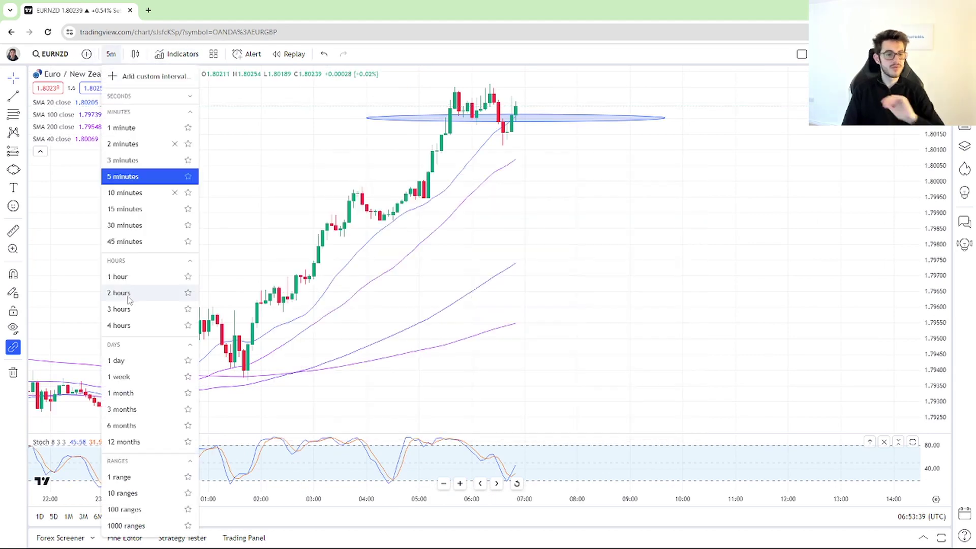
left_click(132, 374)
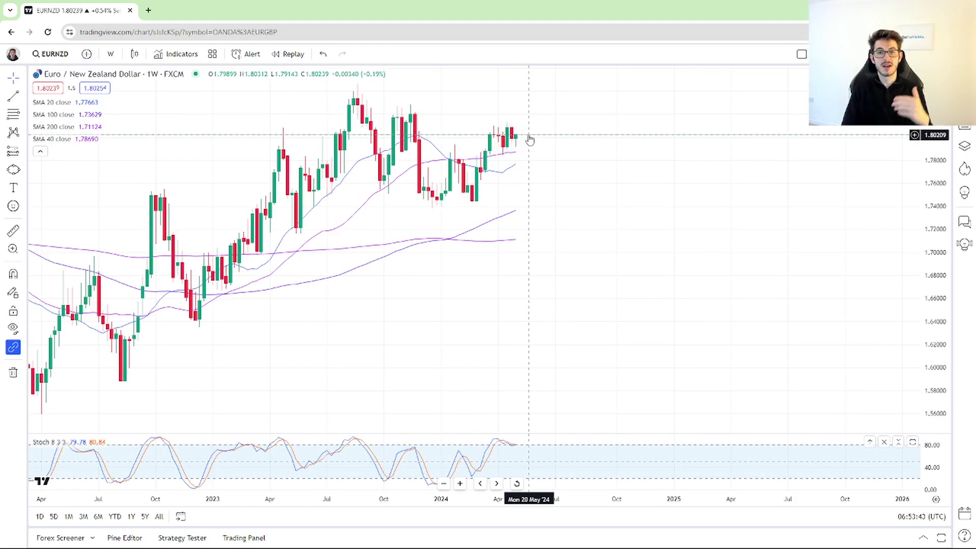
scroll(540, 125, "up", 1)
scroll(573, 124, "up", 1)
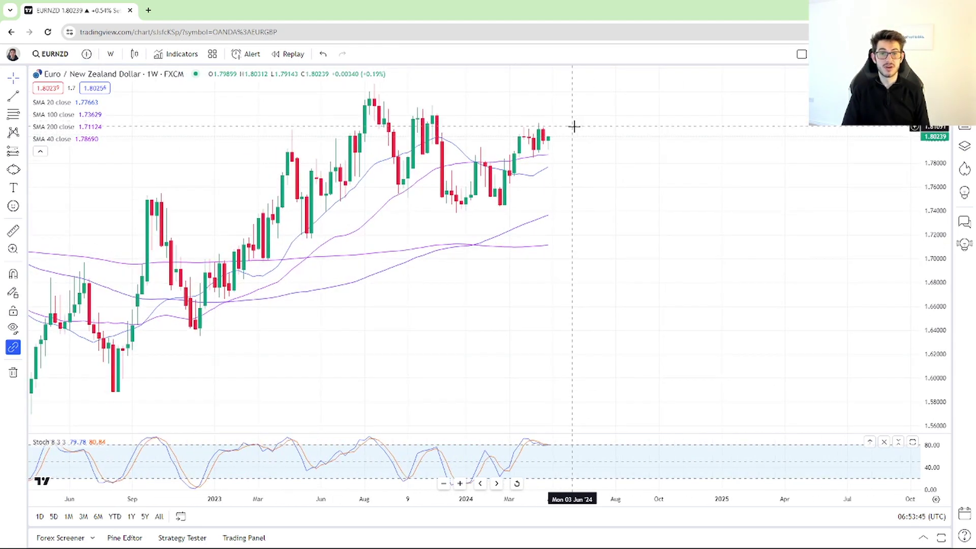
scroll(554, 107, "down", 2)
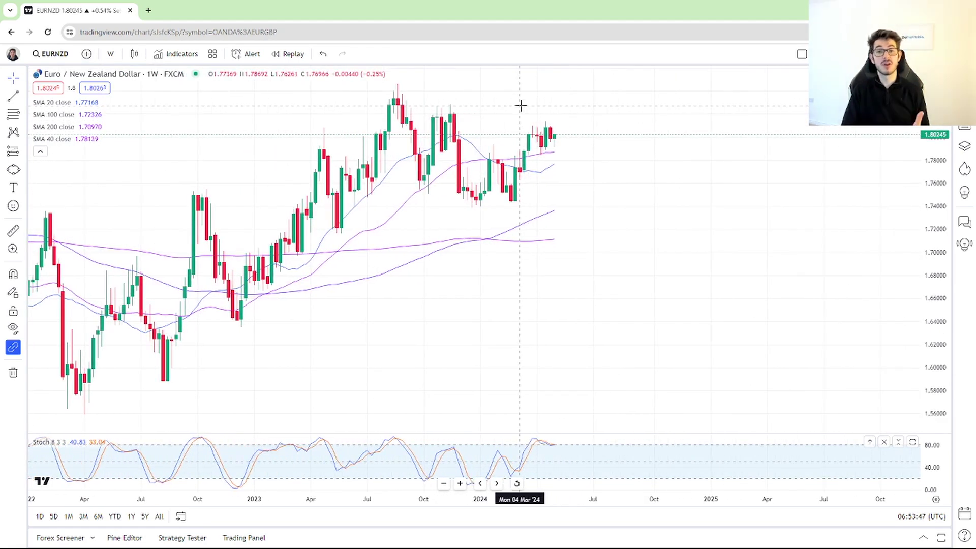
scroll(510, 126, "down", 3)
scroll(686, 198, "down", 1)
scroll(675, 200, "up", 3)
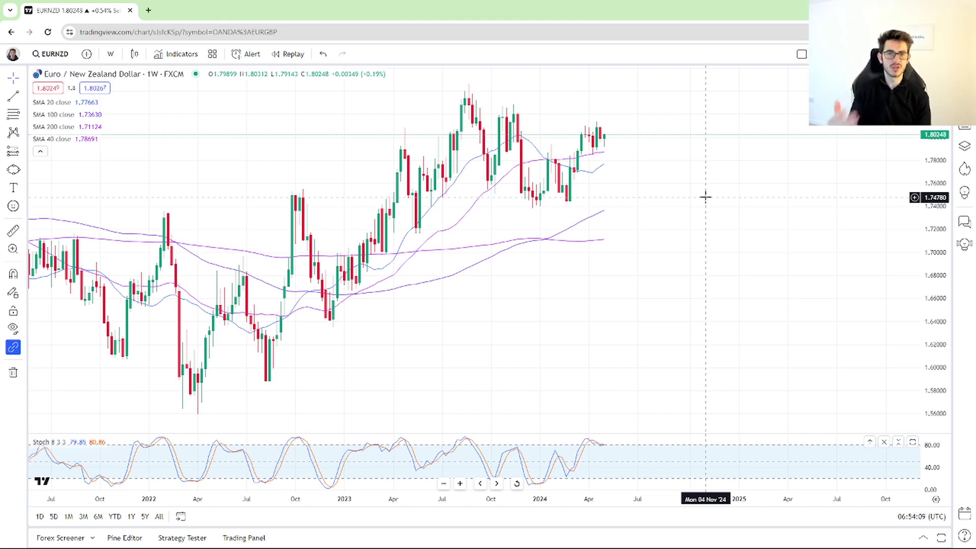
scroll(705, 197, "up", 3)
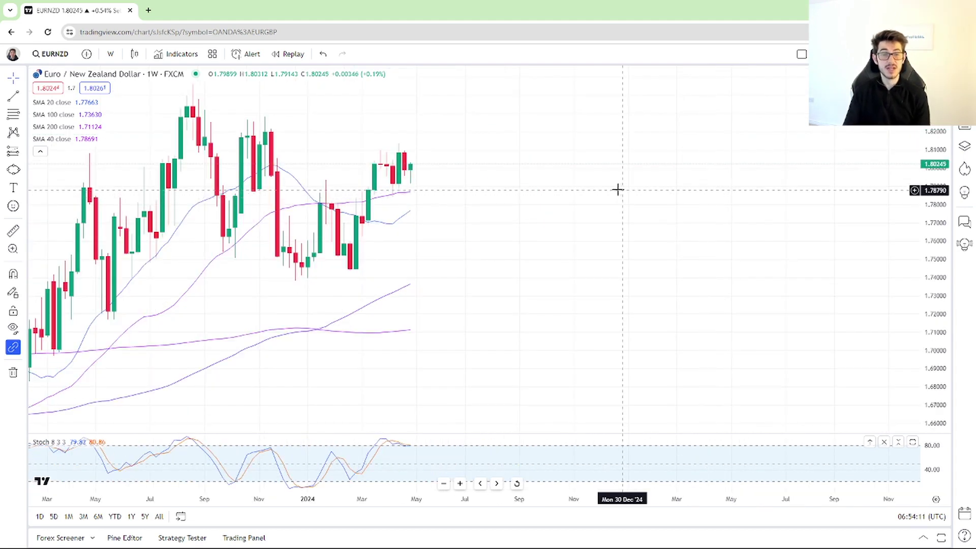
Step: Switch the chart back to the 5-minute interval with the whole overnight rise in view
left_click(111, 54)
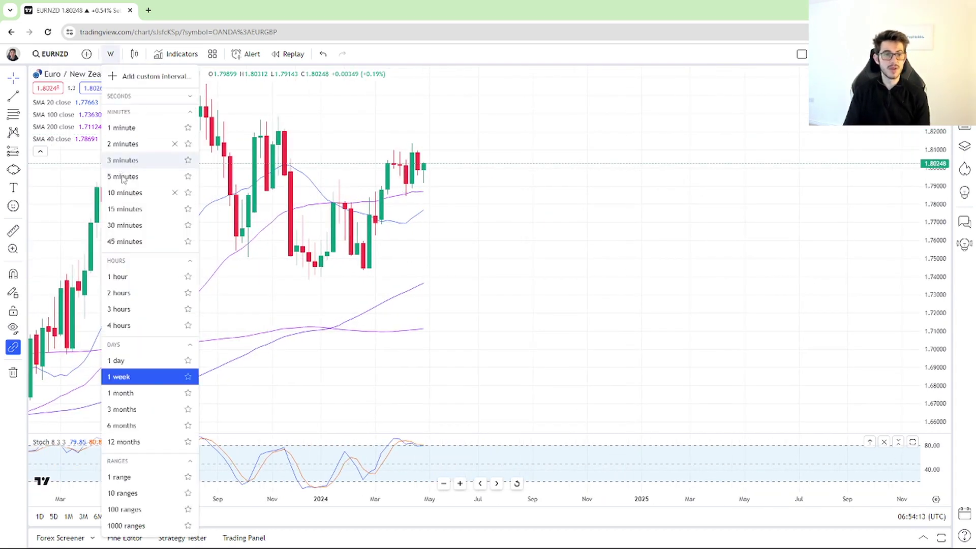
left_click(132, 160)
scroll(374, 178, "down", 3)
Step: Use the Brush to draw seven curved arcs beneath the successive swing lows of the 5-minute uptrend, from about 21:00 to 07:00
left_click(24, 169)
left_click(57, 183)
mouse_move(263, 375)
left_mouse_down()
mouse_move(301, 403)
mouse_move(341, 386)
left_mouse_up()
left_click_drag(375, 349, 441, 335)
left_click_drag(406, 289, 459, 285)
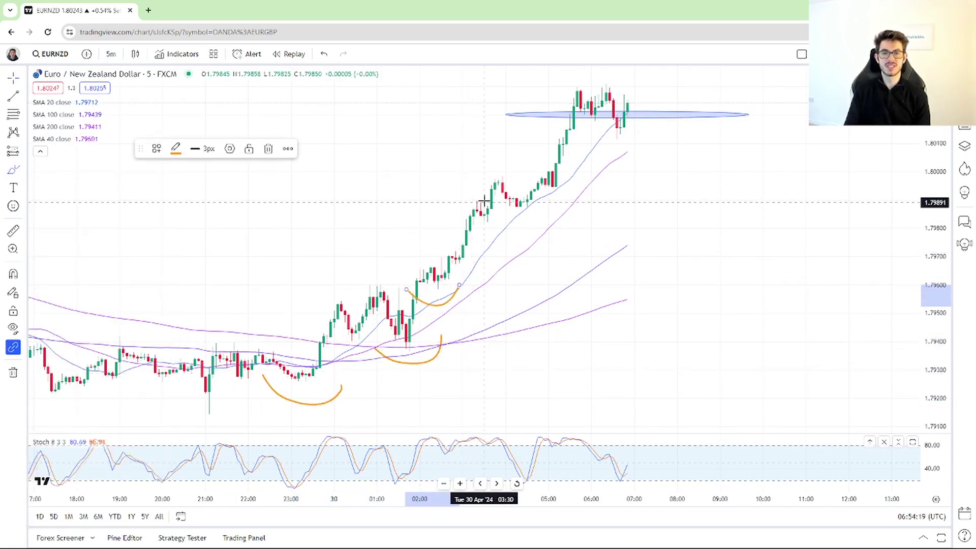
left_click_drag(485, 204, 545, 204)
left_click_drag(188, 393, 209, 402)
left_click(237, 385)
left_click(605, 138)
left_click(638, 131)
left_click(534, 188)
left_click(580, 189)
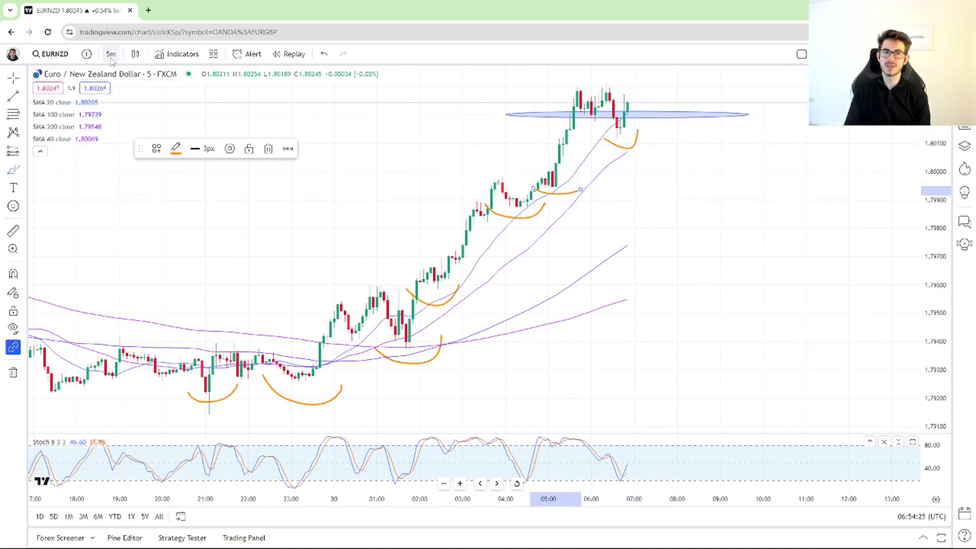
Step: Return the chart to the 1-week interval and remove all drawings
left_click(111, 54)
left_click(160, 376)
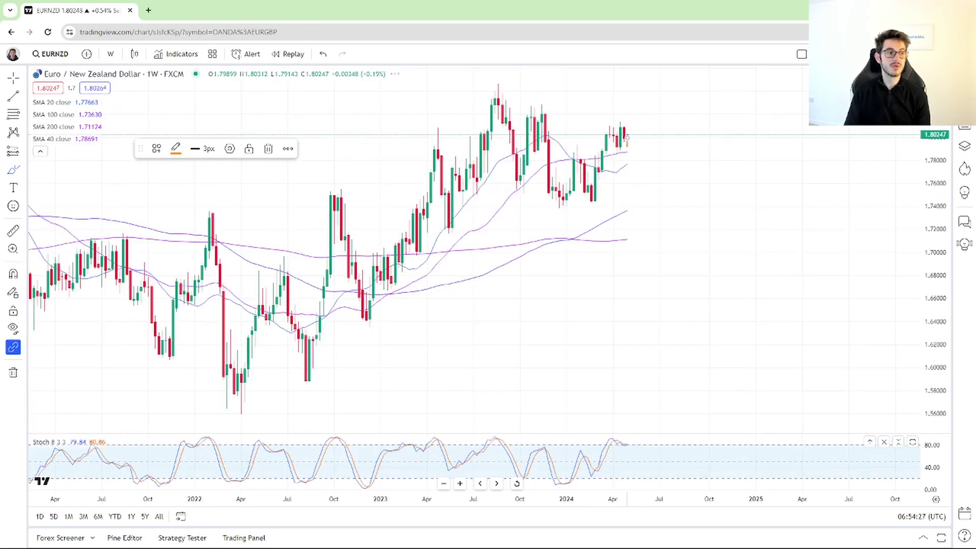
right_click(646, 189)
left_click(708, 401)
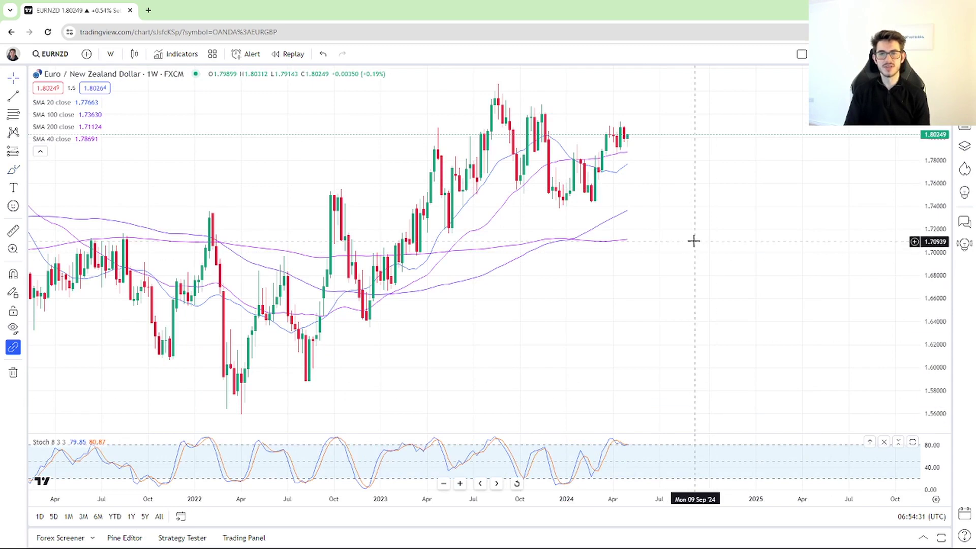
left_click_drag(693, 239, 685, 242)
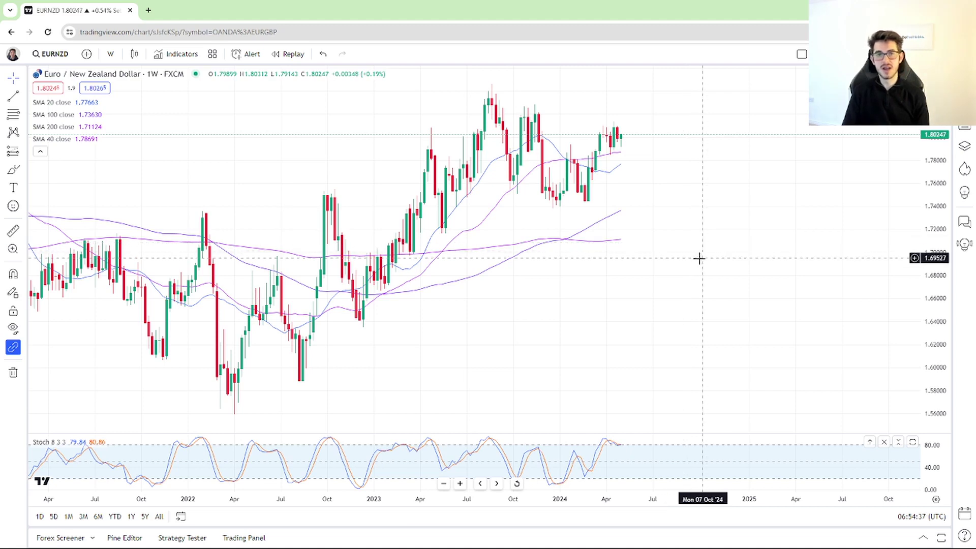
left_click_drag(693, 257, 675, 255)
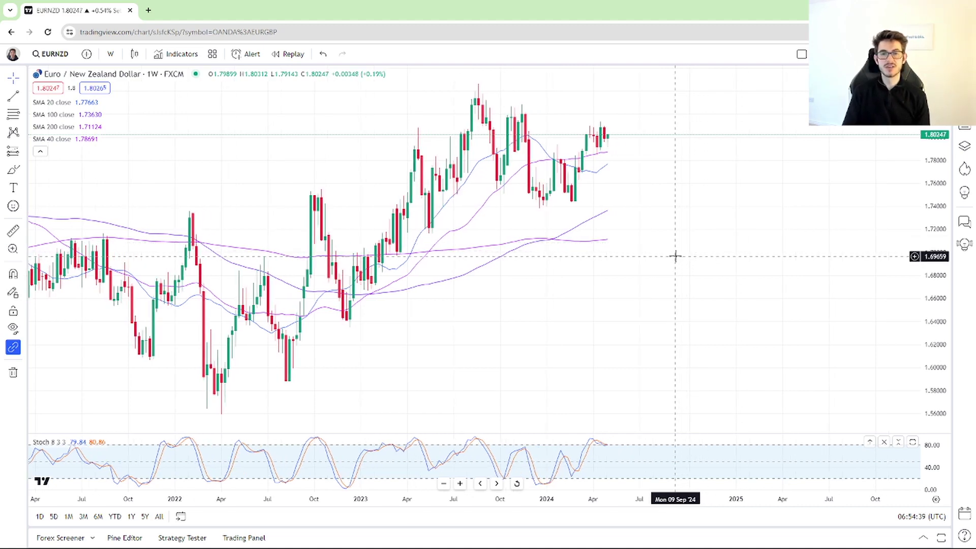